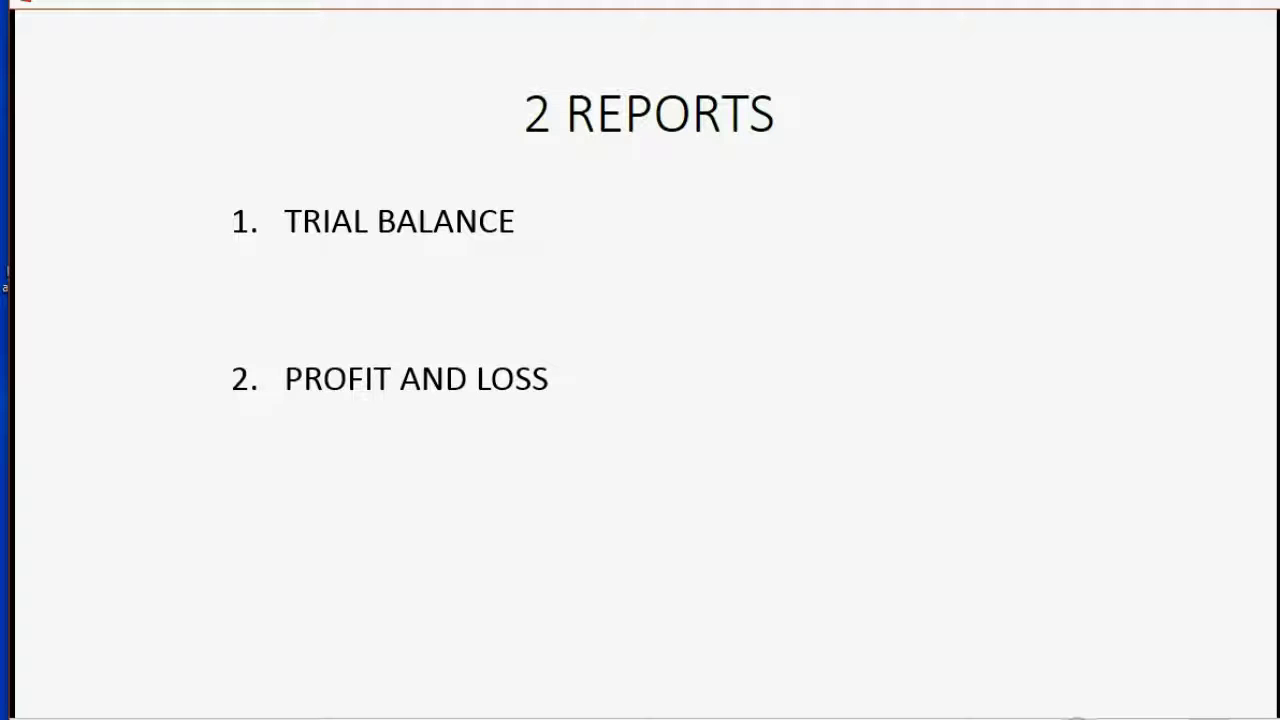
pyautogui.press('Right')
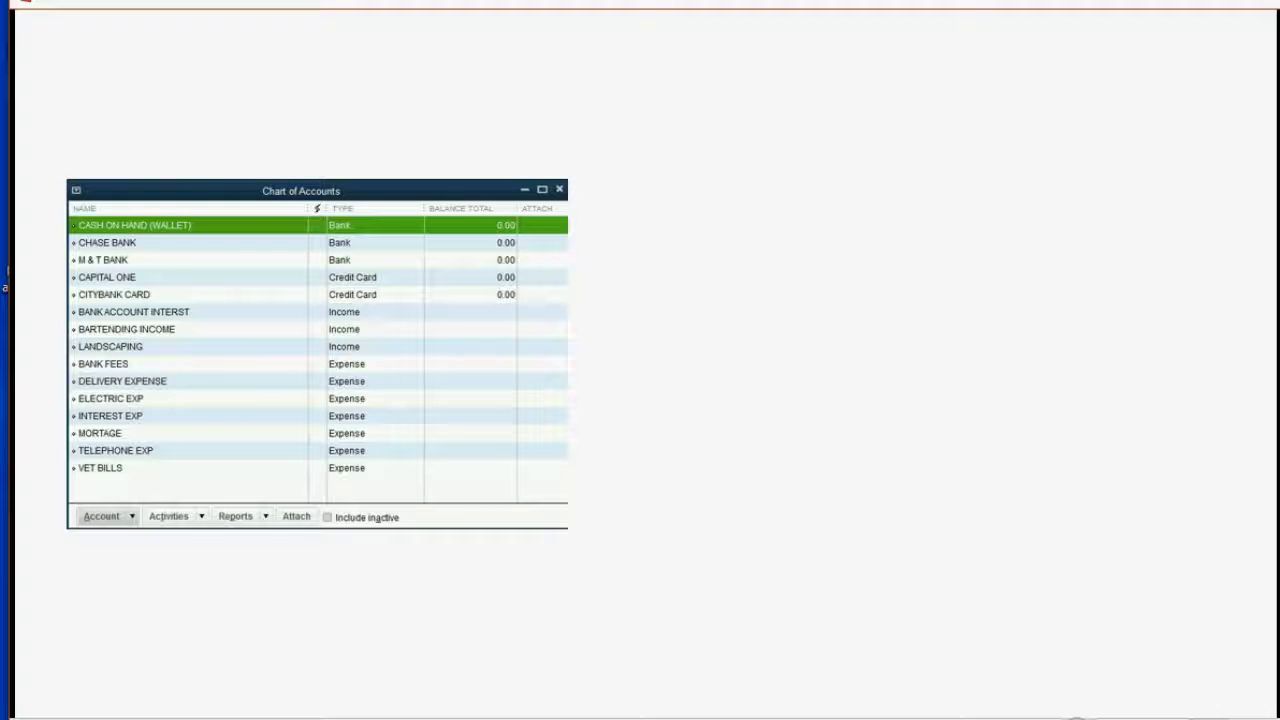
pyautogui.press('Right')
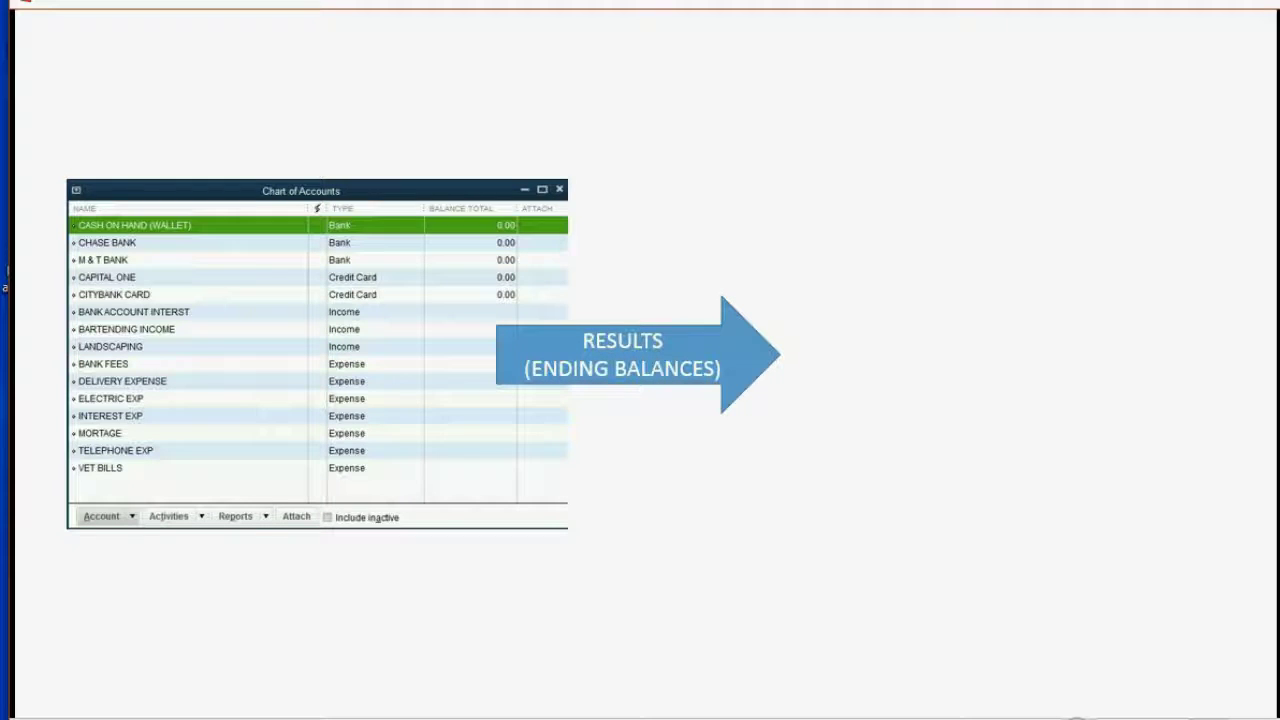
pyautogui.press('Right')
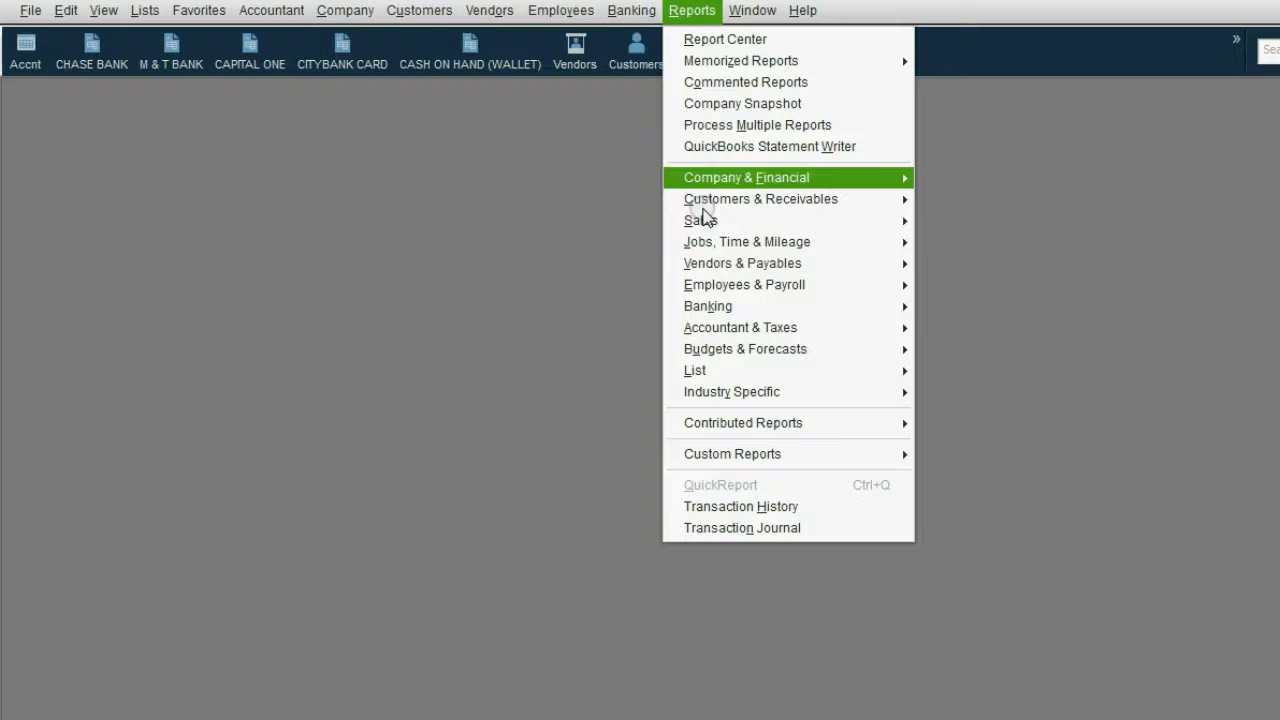
# - Open the Trial Balance report from the Accountant & Taxes reports and make its window taller
pyautogui.moveTo(697, 329)
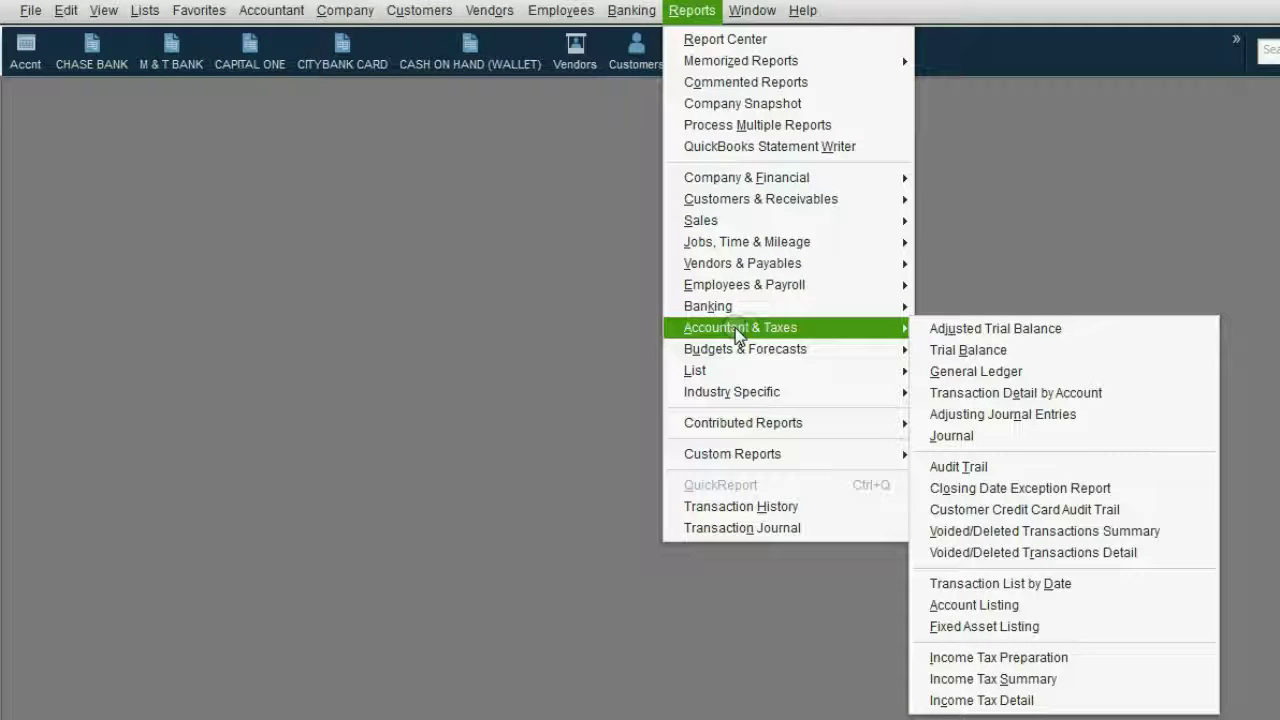
pyautogui.click(975, 355)
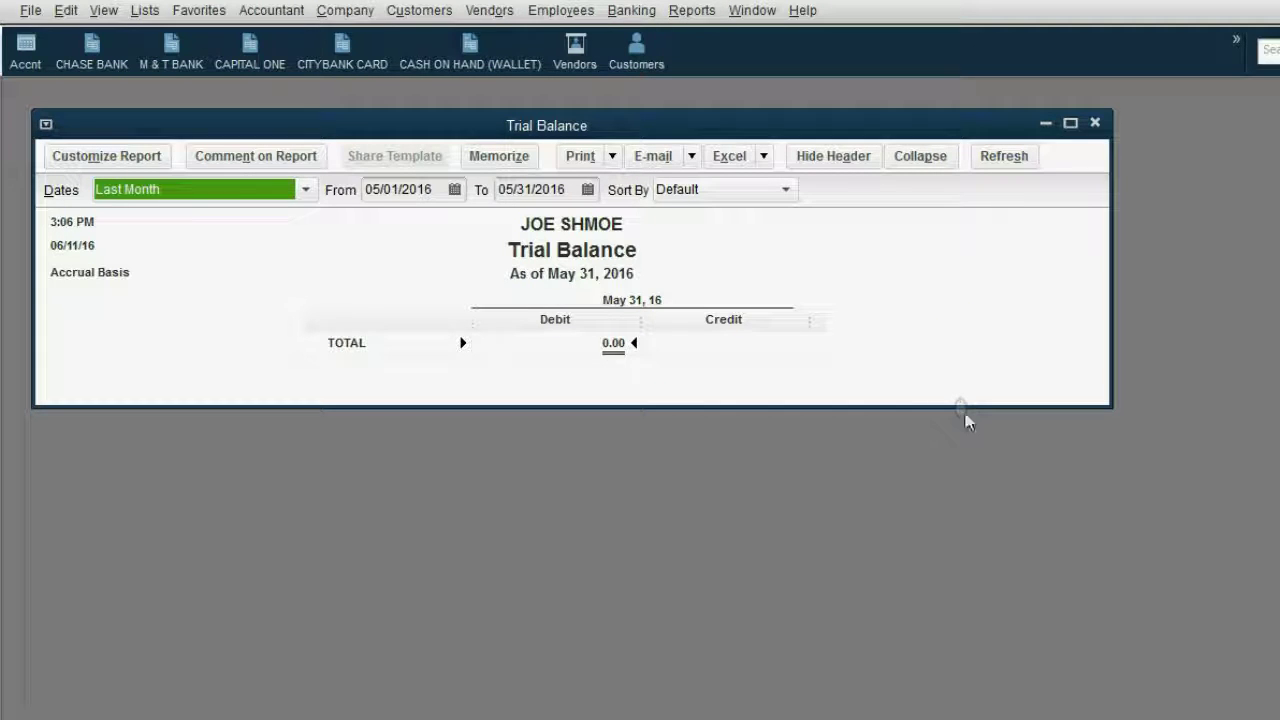
pyautogui.moveTo(966, 405); pyautogui.dragTo(954, 521)
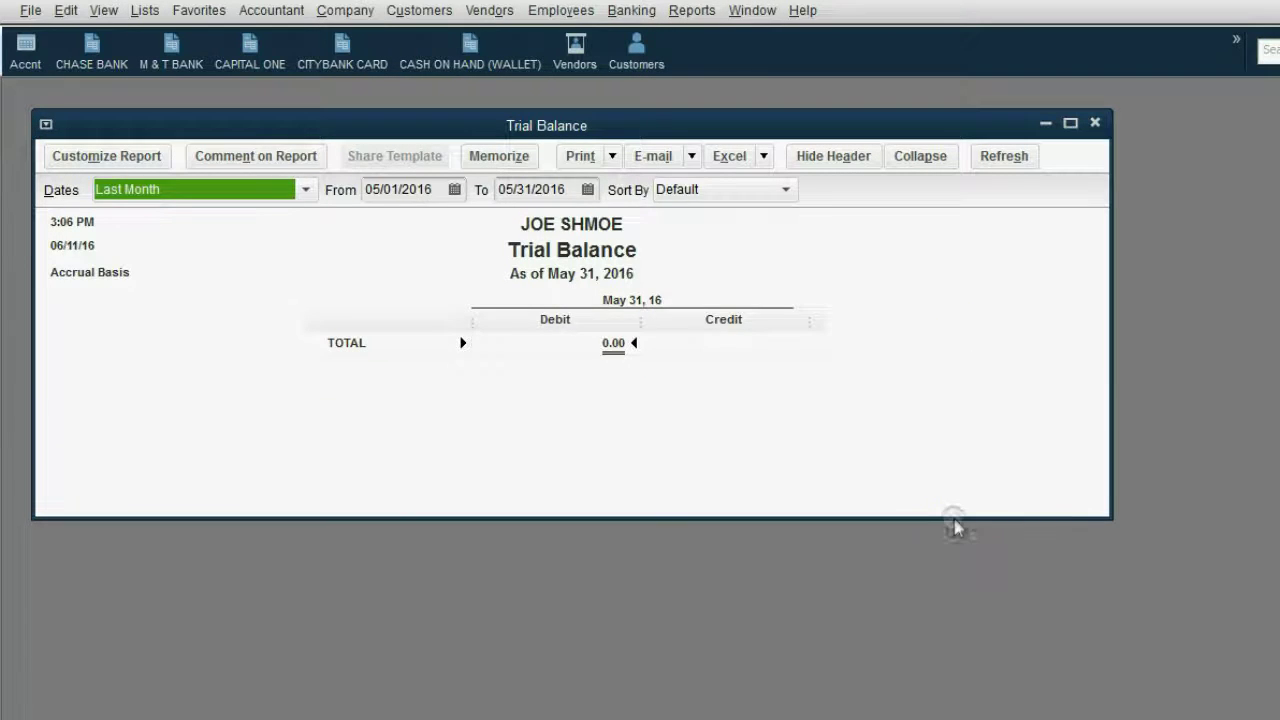
pyautogui.click(571, 343)
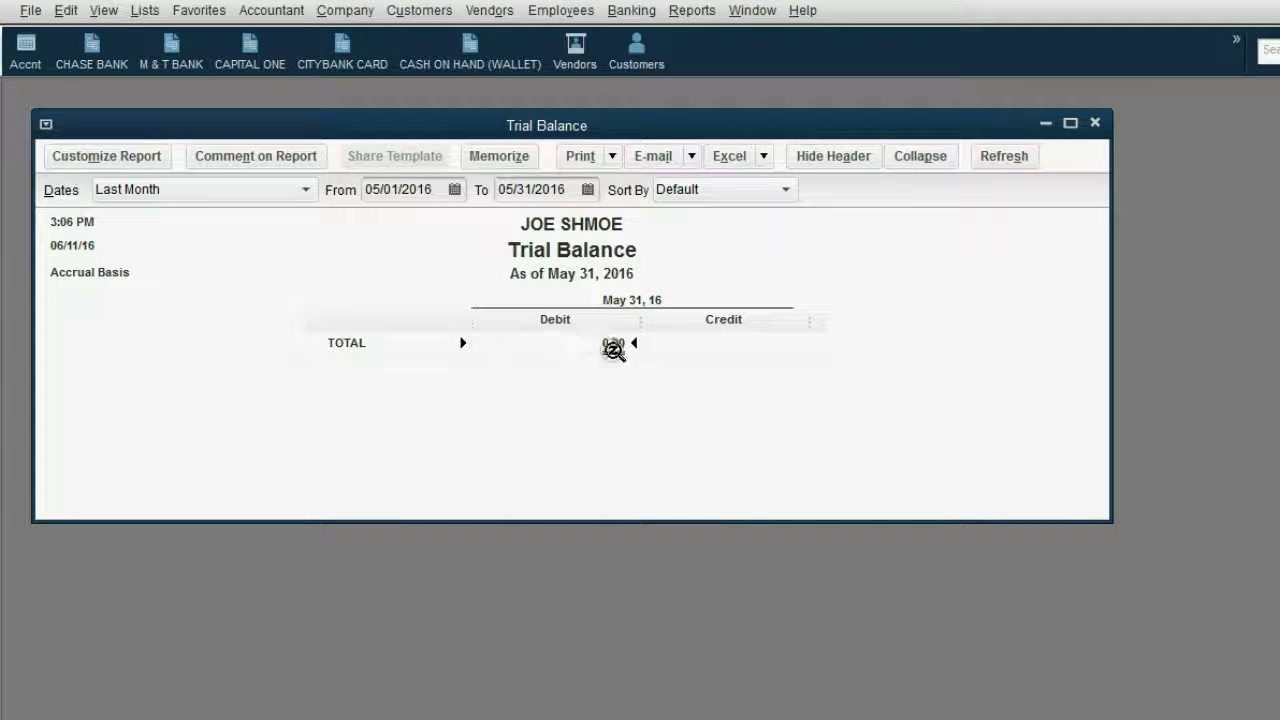
pyautogui.click(601, 374)
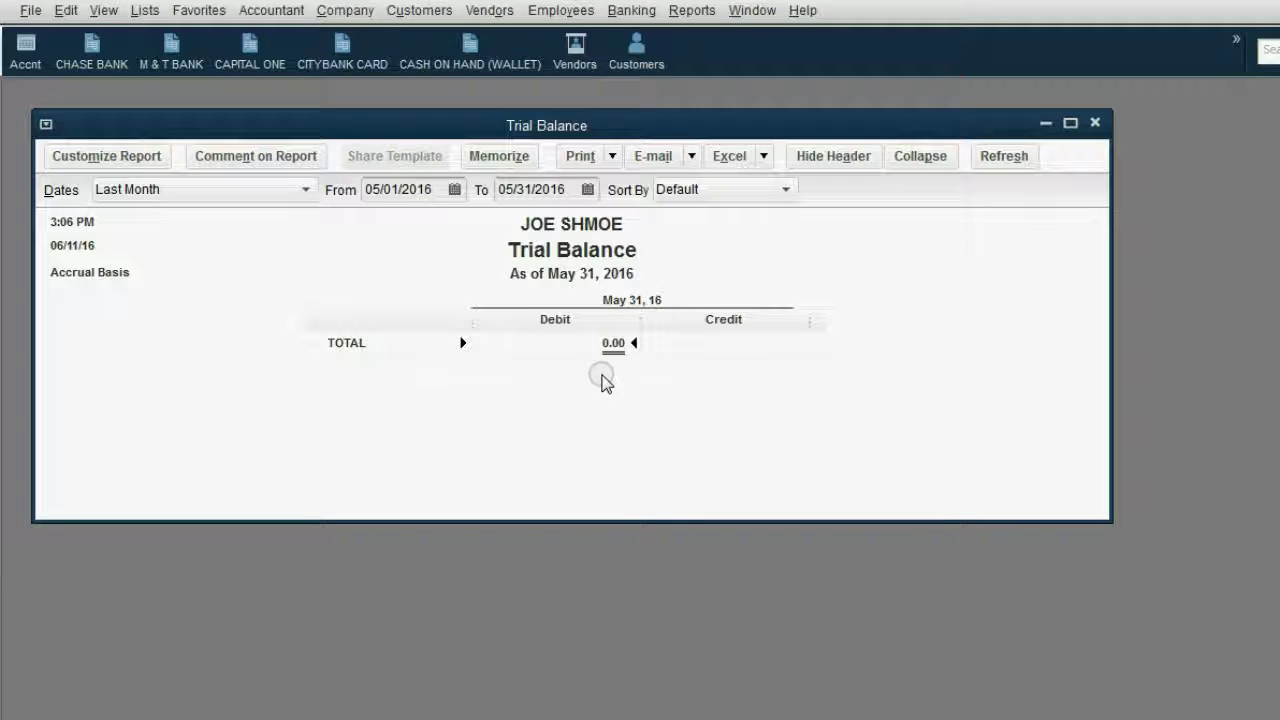
pyautogui.click(454, 189)
pyautogui.click(588, 189)
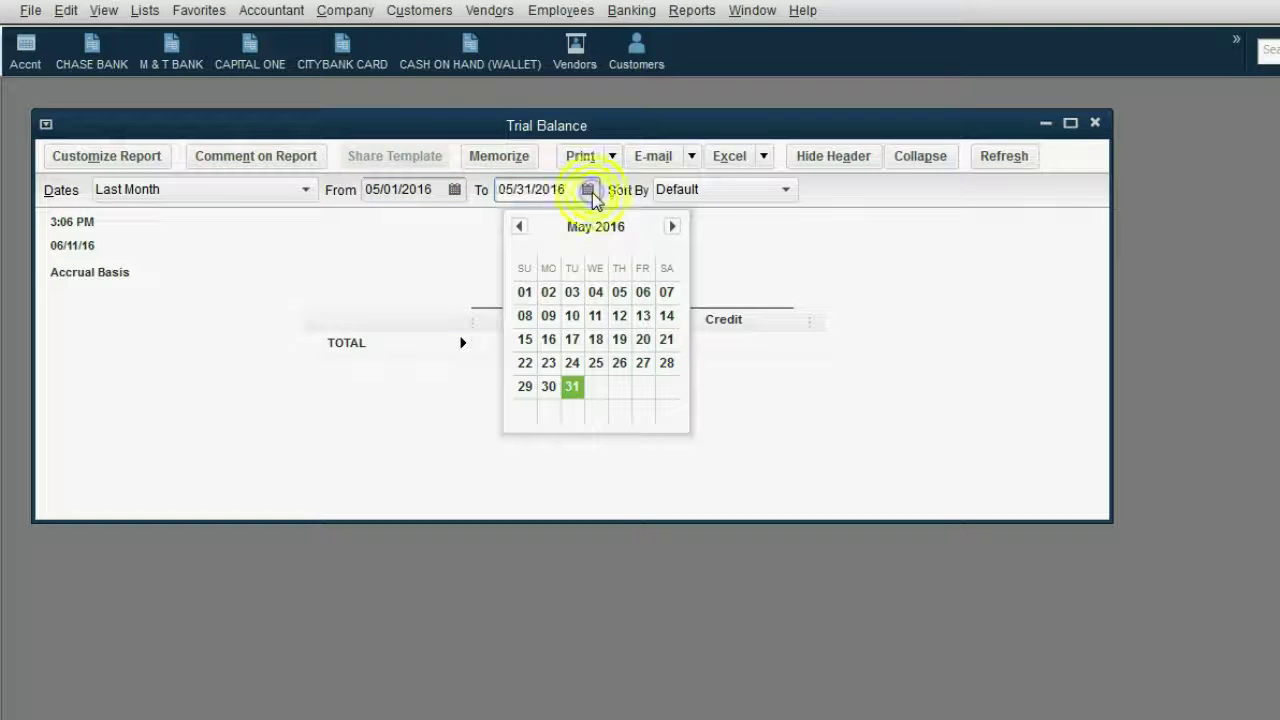
pyautogui.click(852, 258)
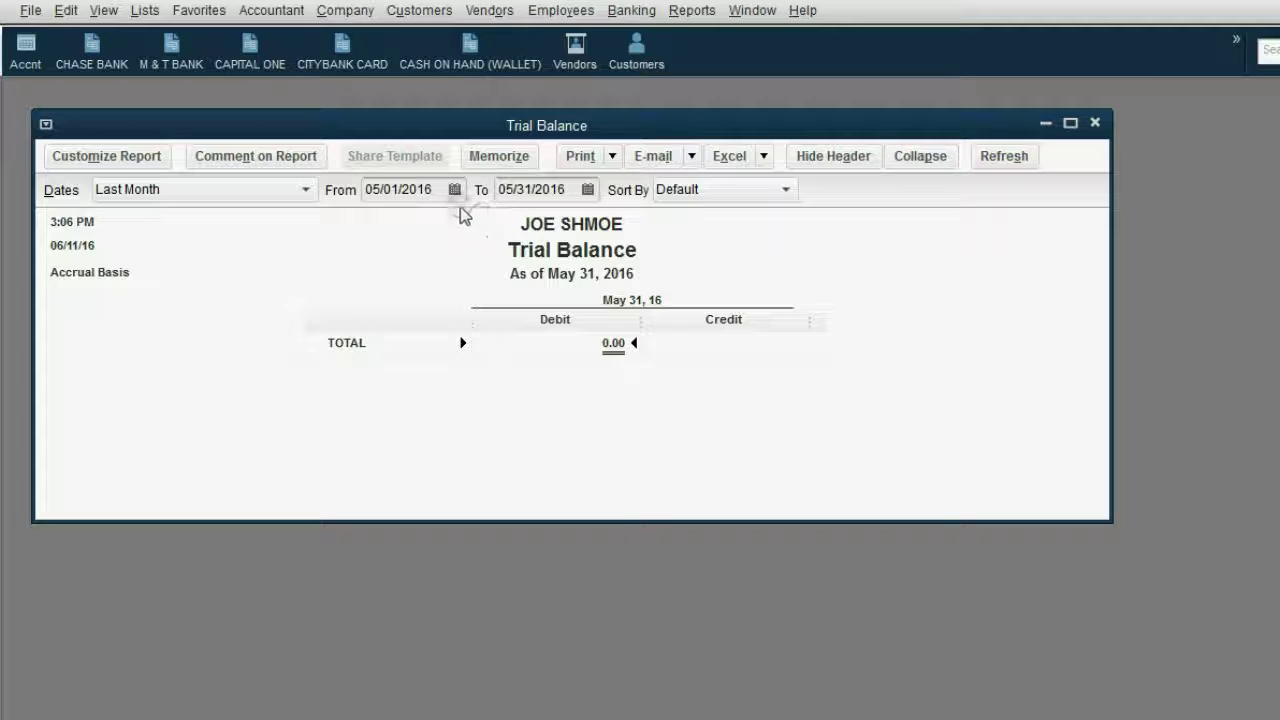
pyautogui.click(446, 238)
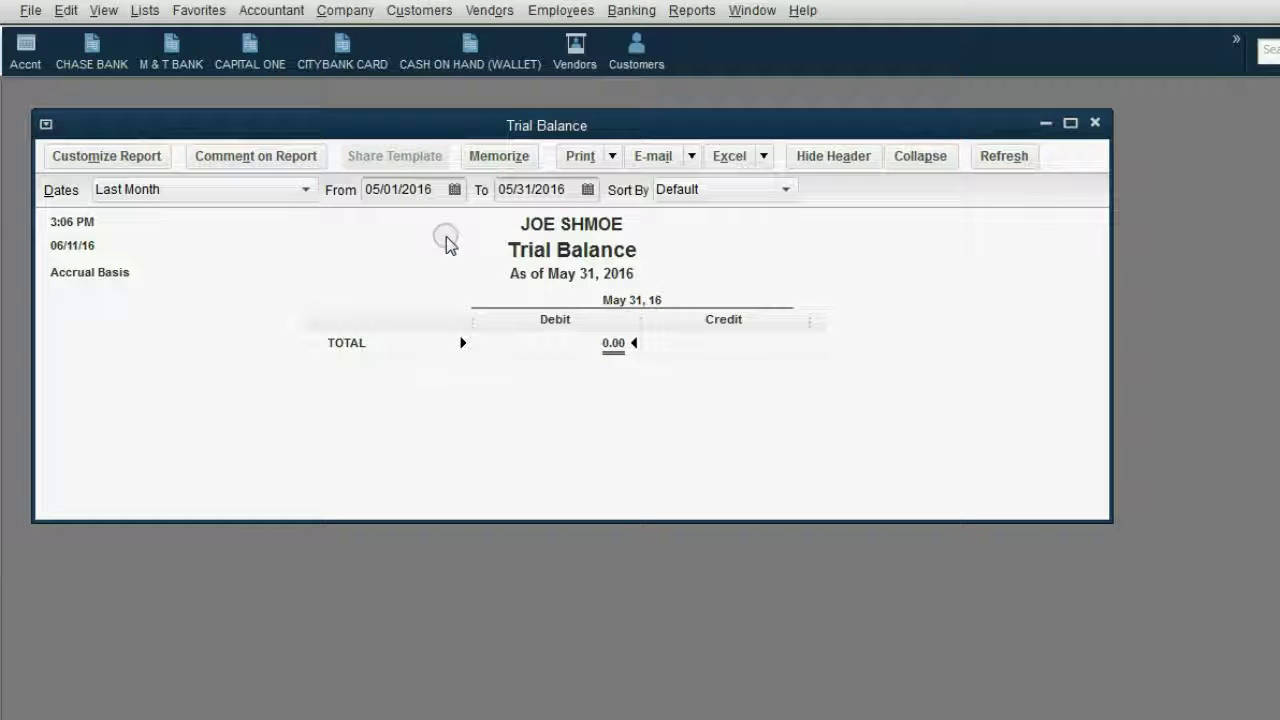
# - Set the Trial Balance date range from 05/10/2016 to 05/17/2016 and refresh the report
pyautogui.click(455, 189)
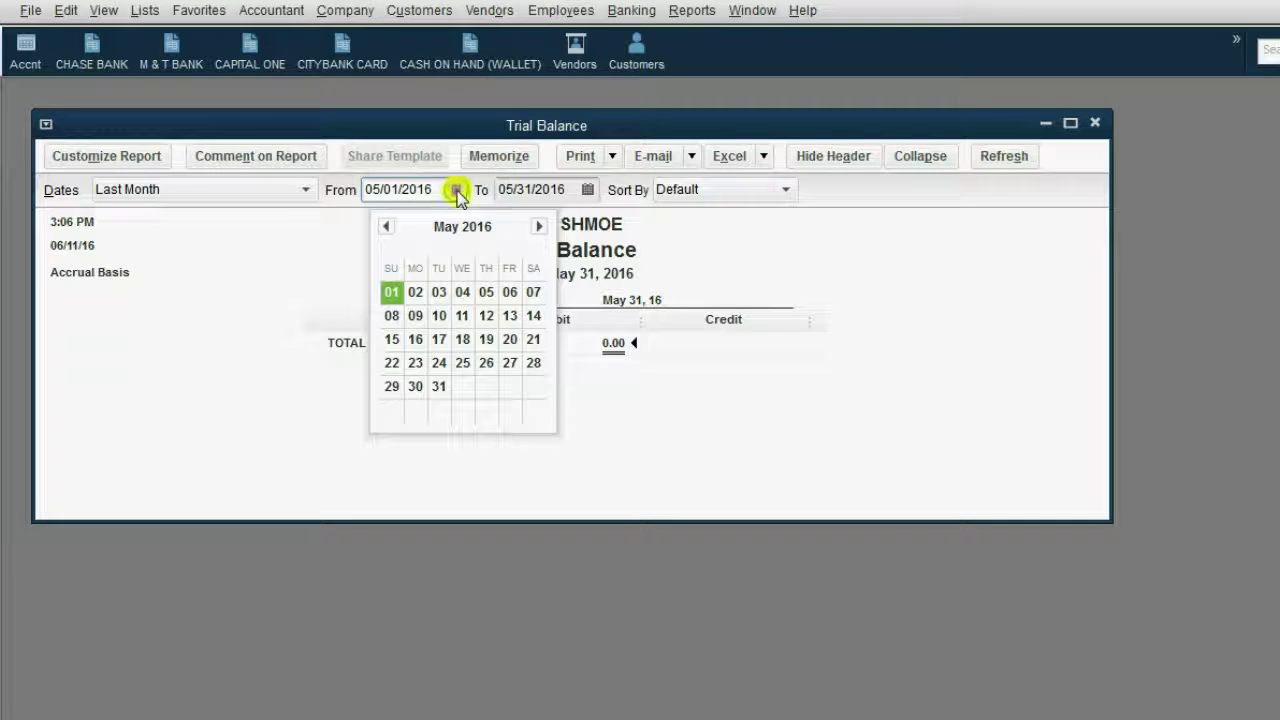
pyautogui.click(440, 316)
pyautogui.click(587, 189)
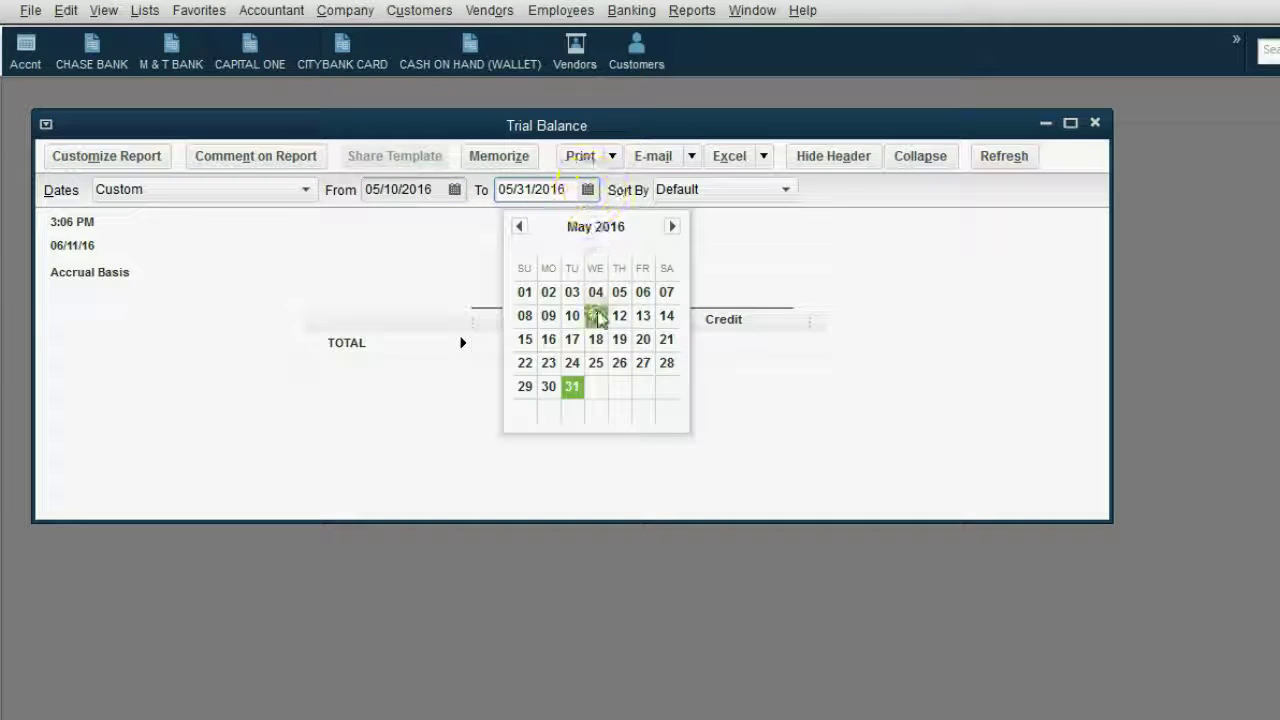
pyautogui.click(572, 339)
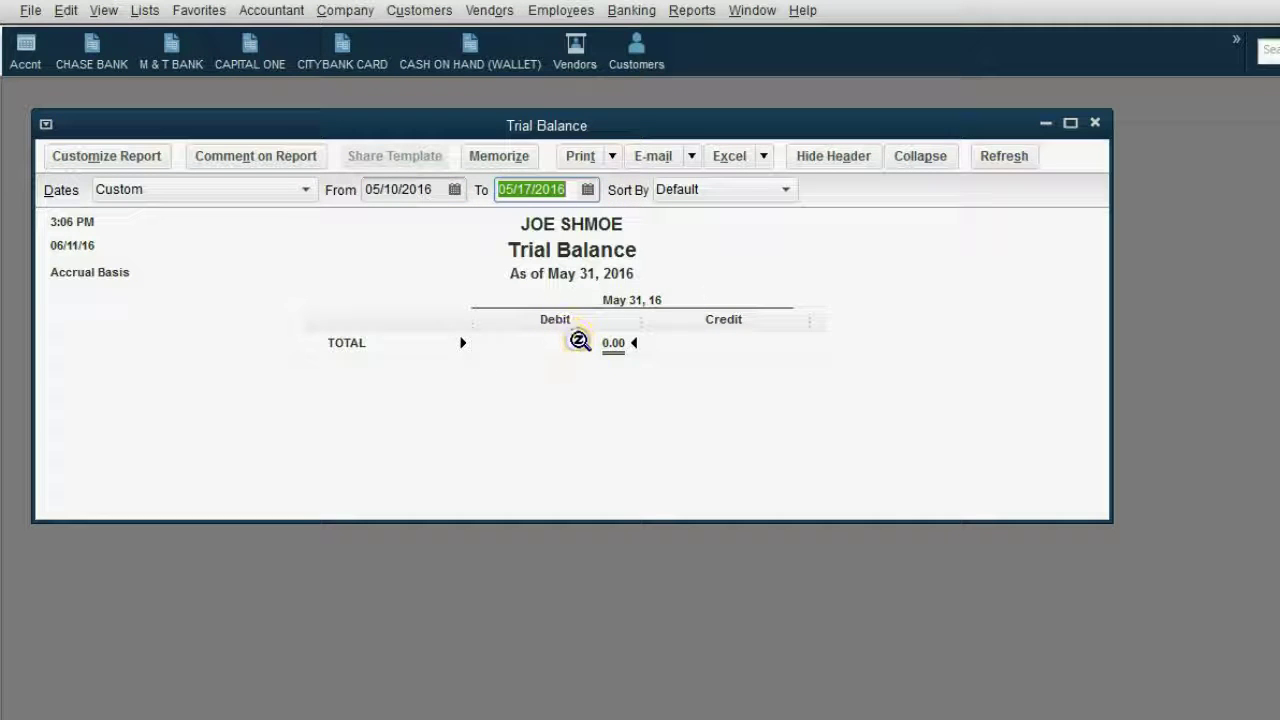
pyautogui.click(1003, 156)
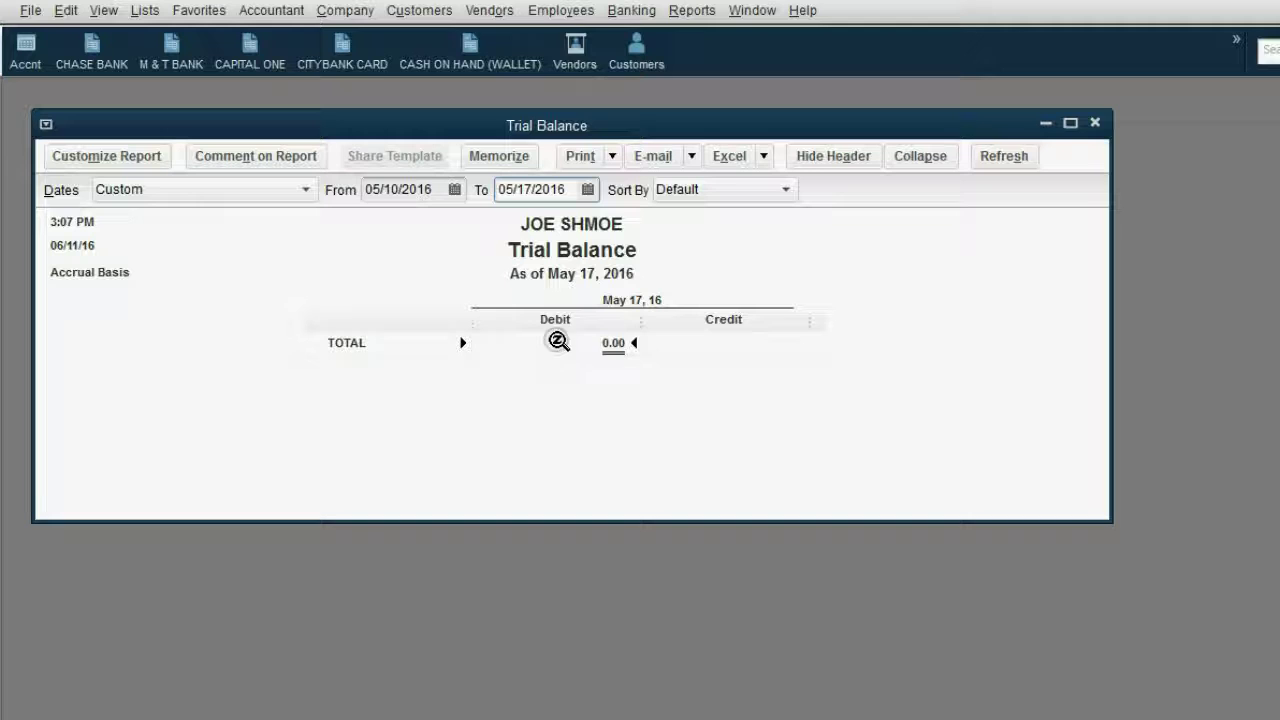
pyautogui.click(644, 383)
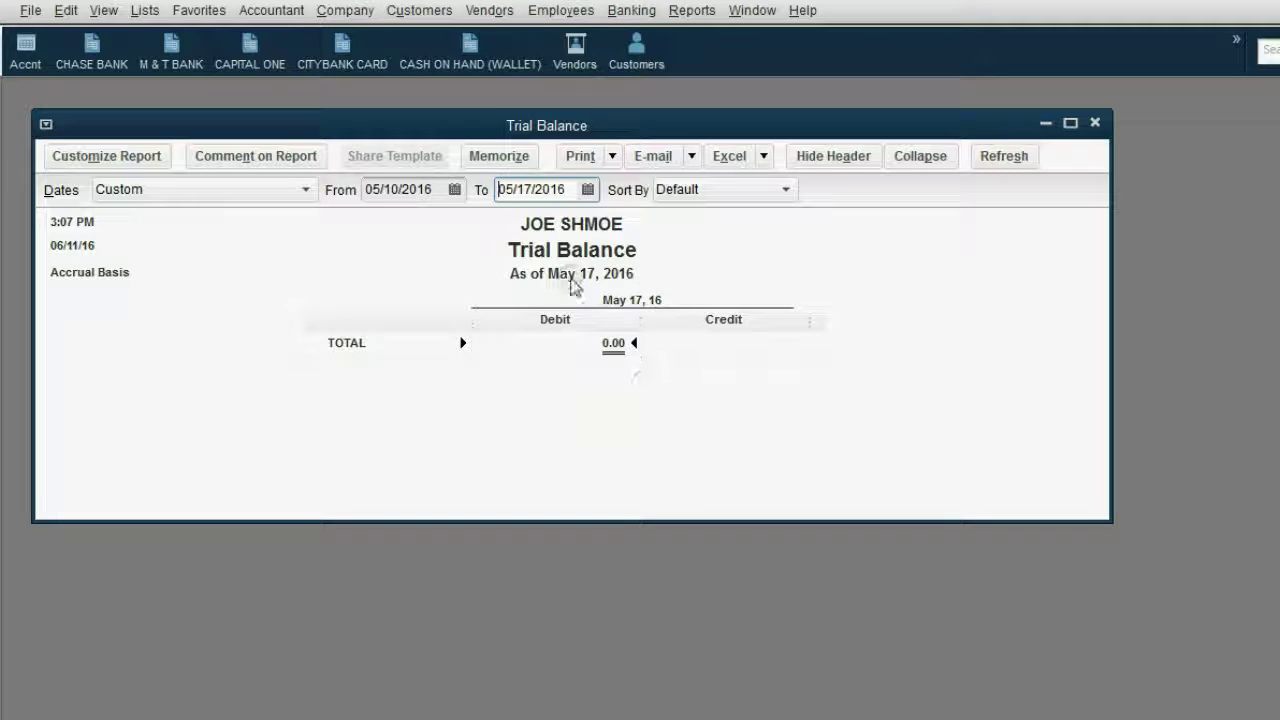
pyautogui.click(414, 189)
pyautogui.click(530, 191)
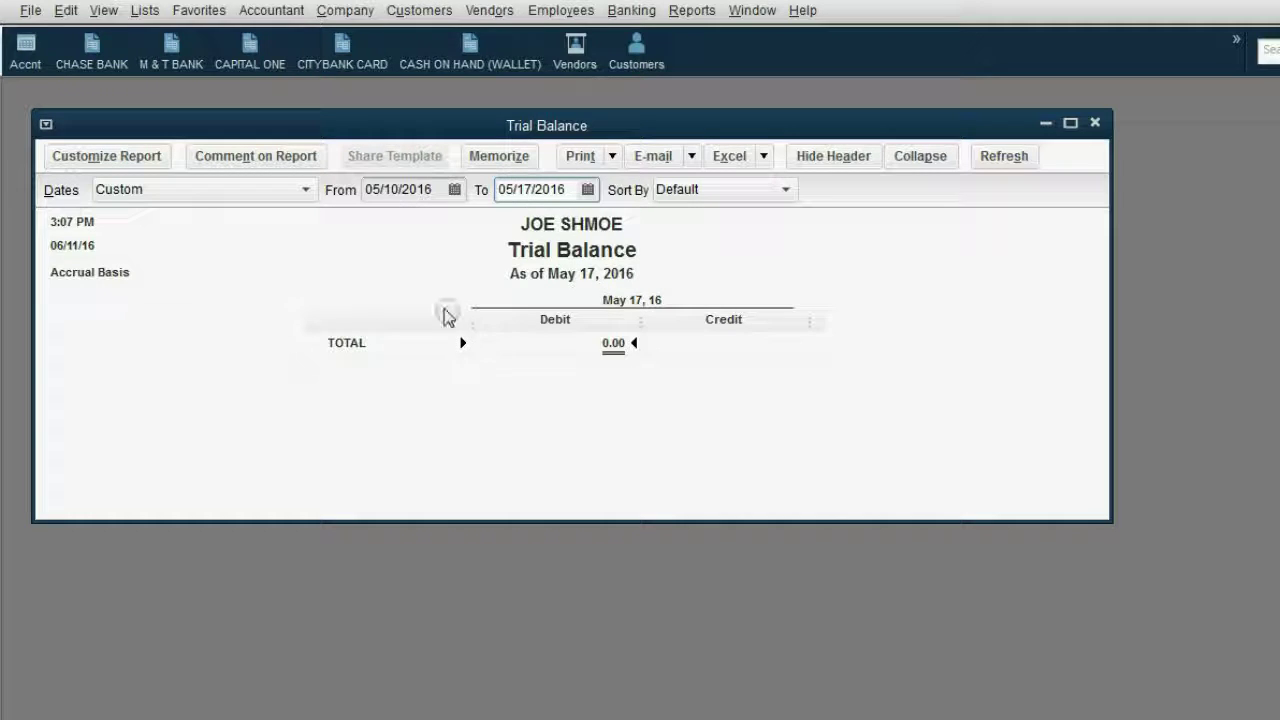
# - Set the Trial Balance report's date range to All
pyautogui.click(305, 195)
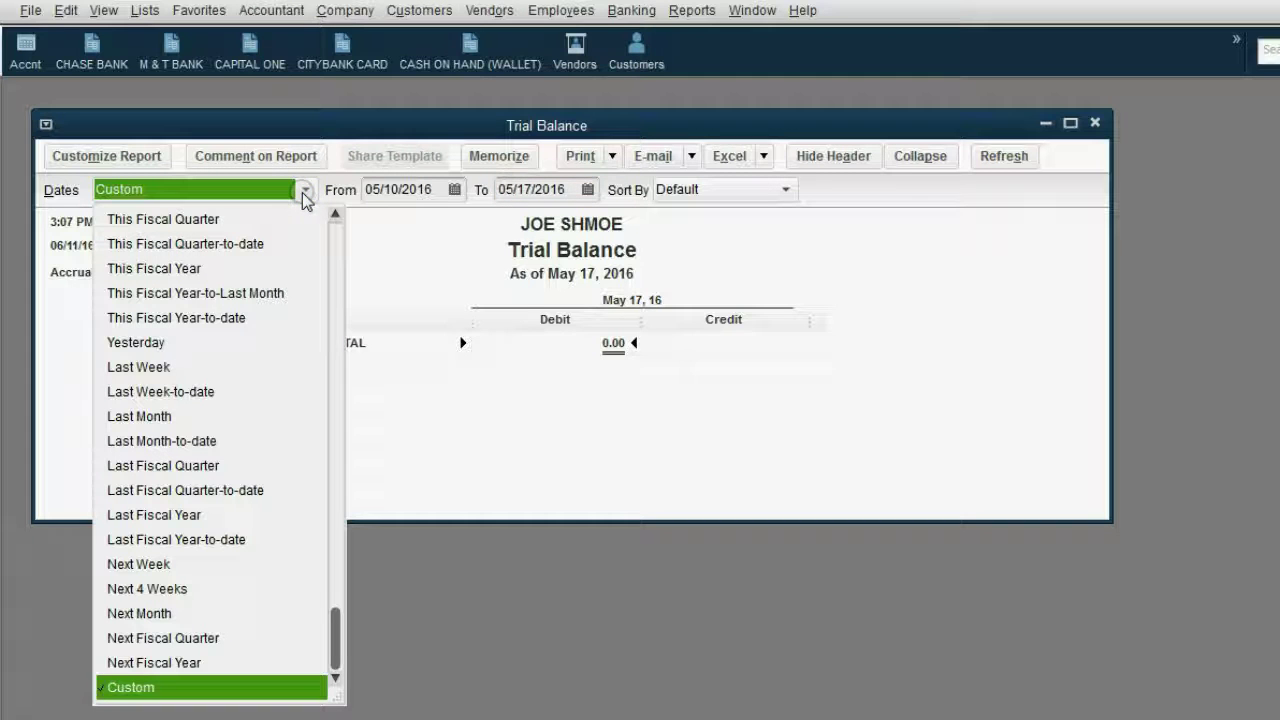
pyautogui.moveTo(335, 620); pyautogui.dragTo(338, 236)
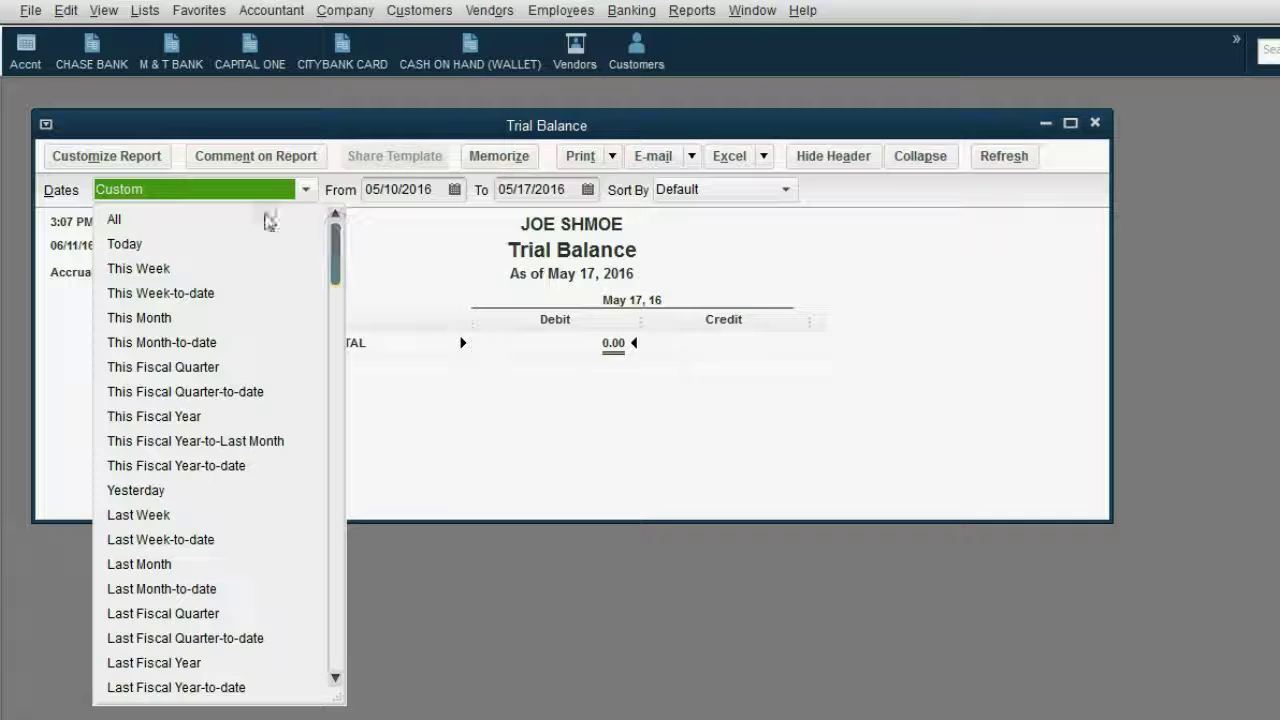
pyautogui.click(196, 220)
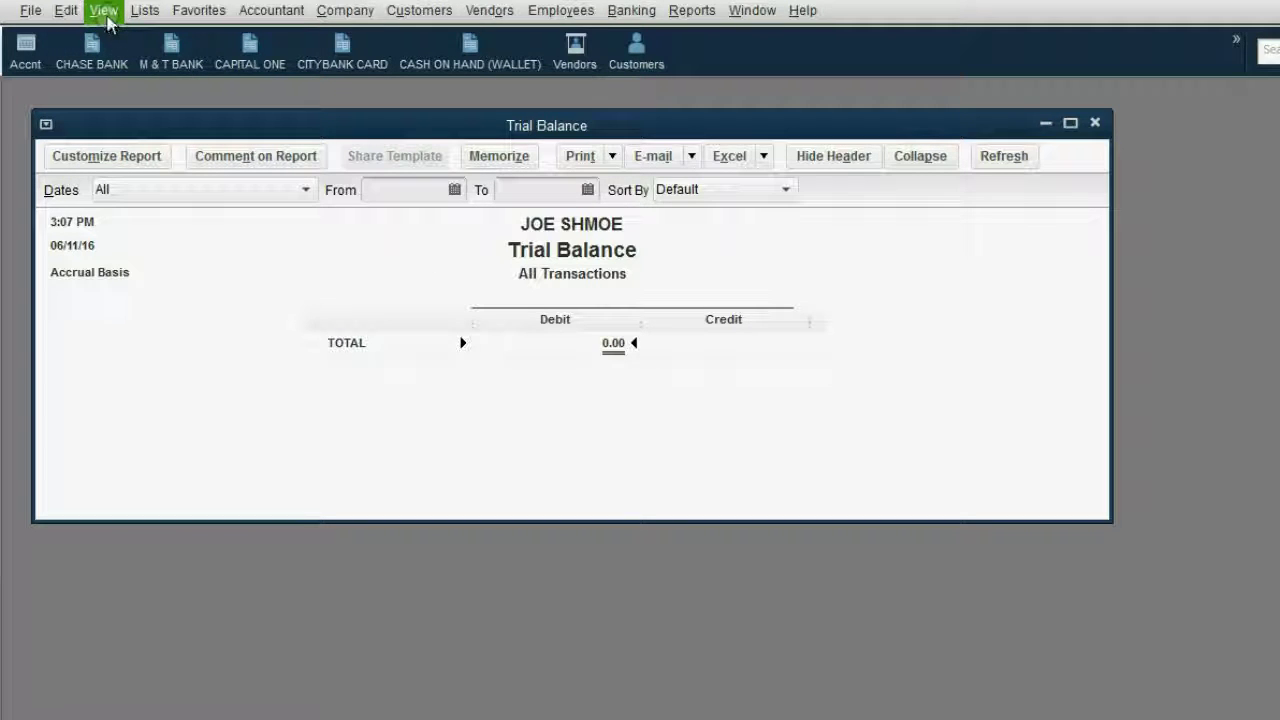
# - Add the Trial Balance report to the icon bar as a shortcut and confirm it
pyautogui.click(104, 12)
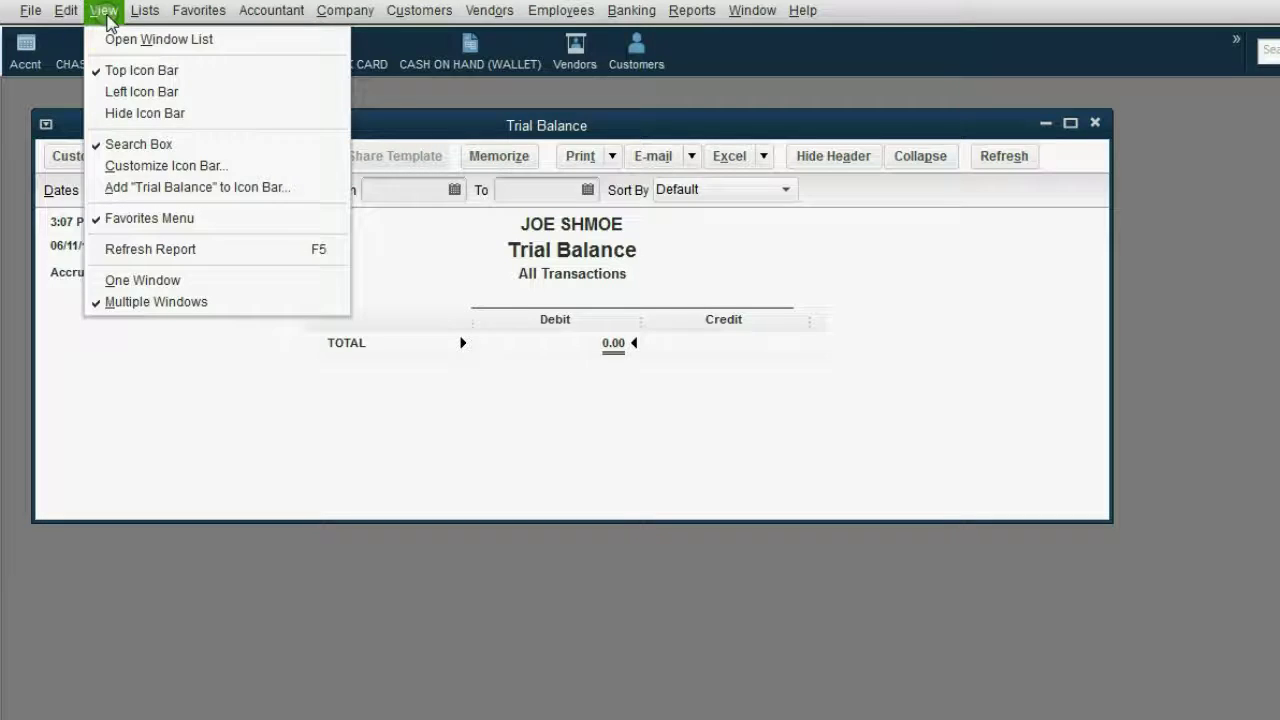
pyautogui.click(140, 190)
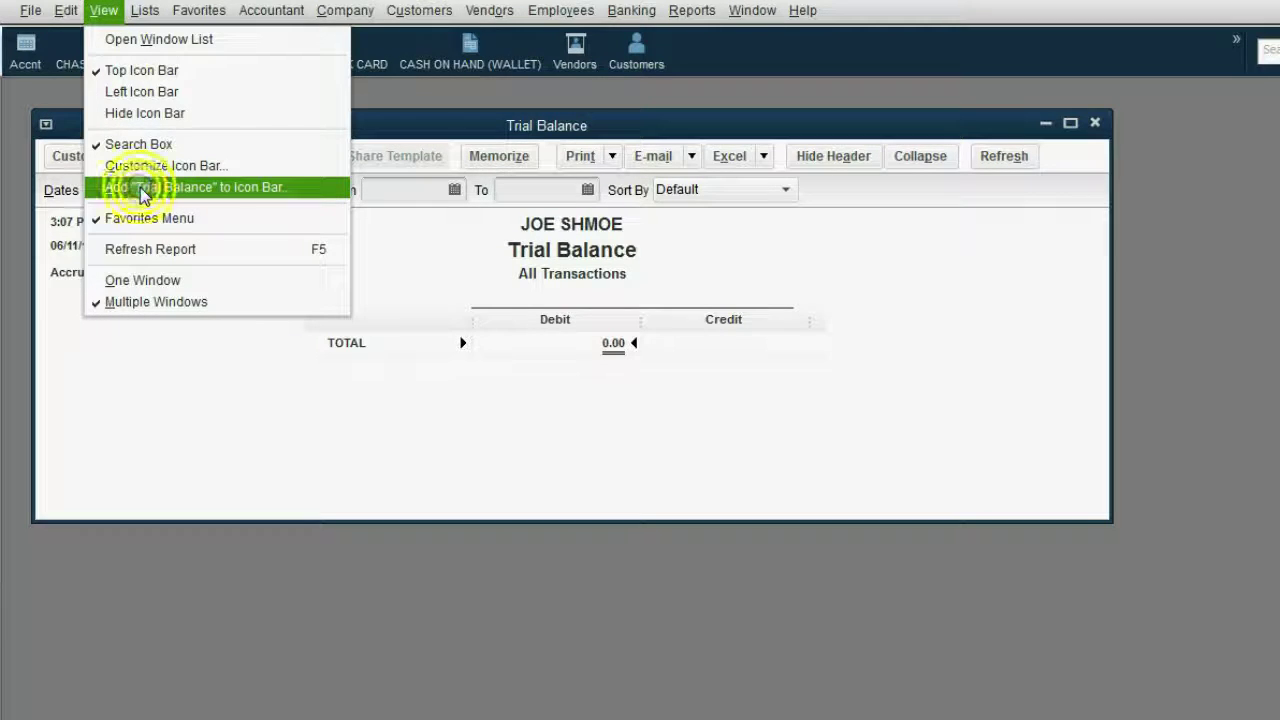
pyautogui.click(522, 219)
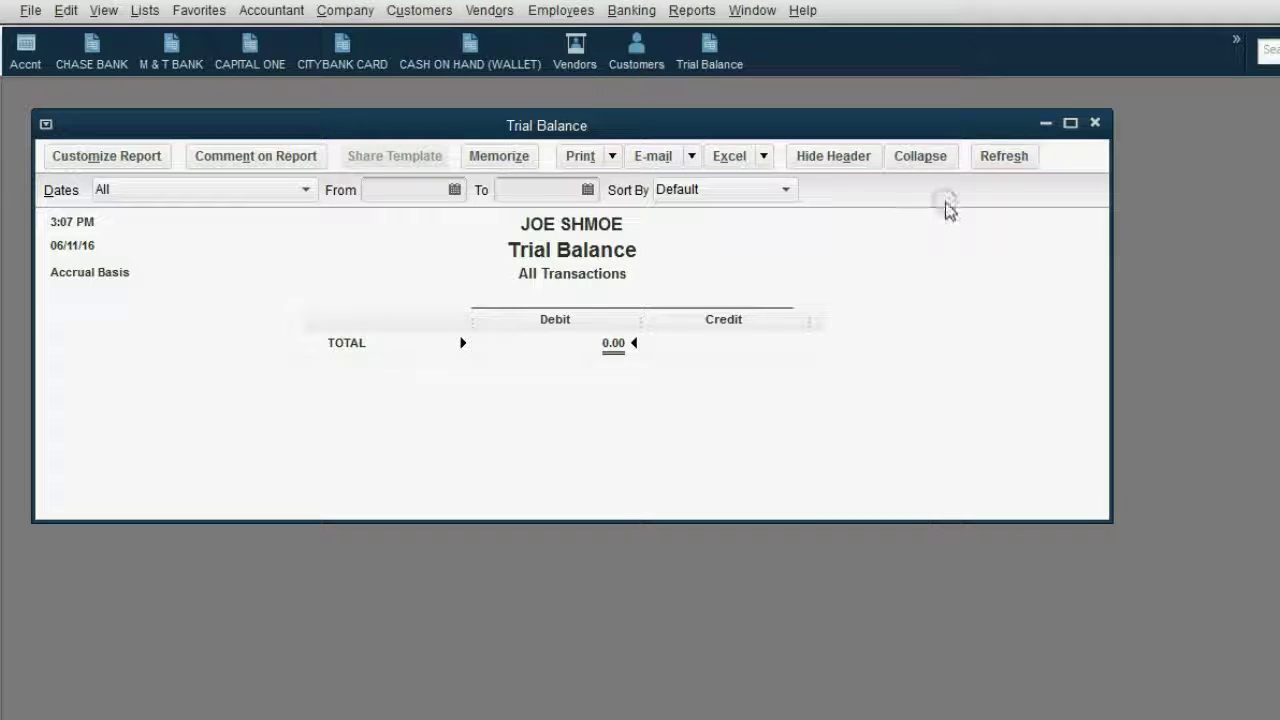
# - Close the Trial Balance report without memorizing it, and choose not to display the memorize message in the future
pyautogui.click(1095, 123)
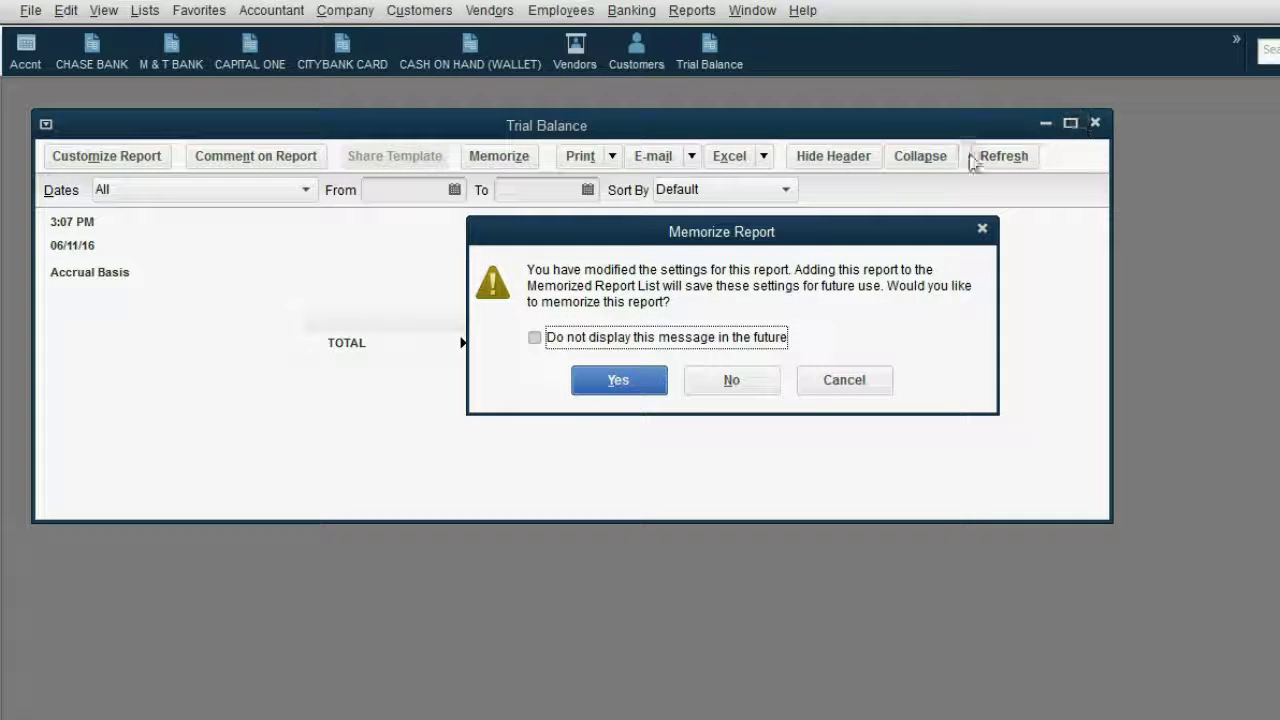
pyautogui.moveTo(808, 226); pyautogui.dragTo(713, 215)
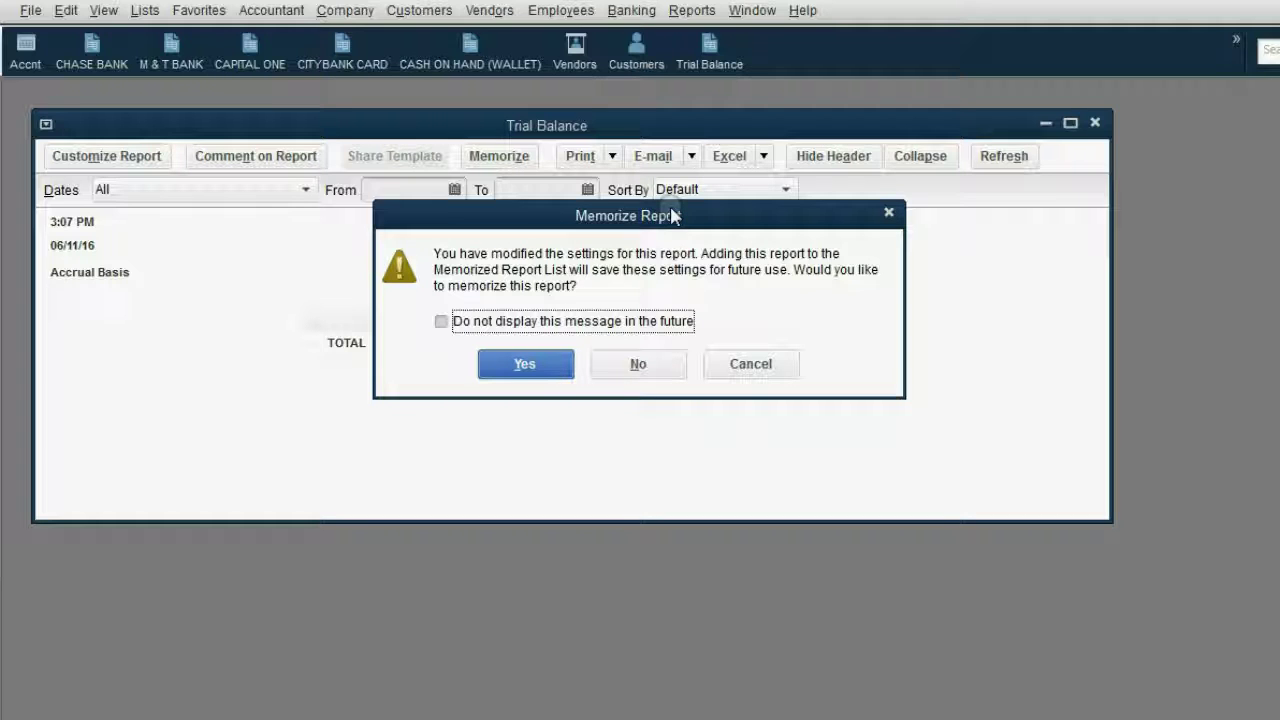
pyautogui.click(441, 321)
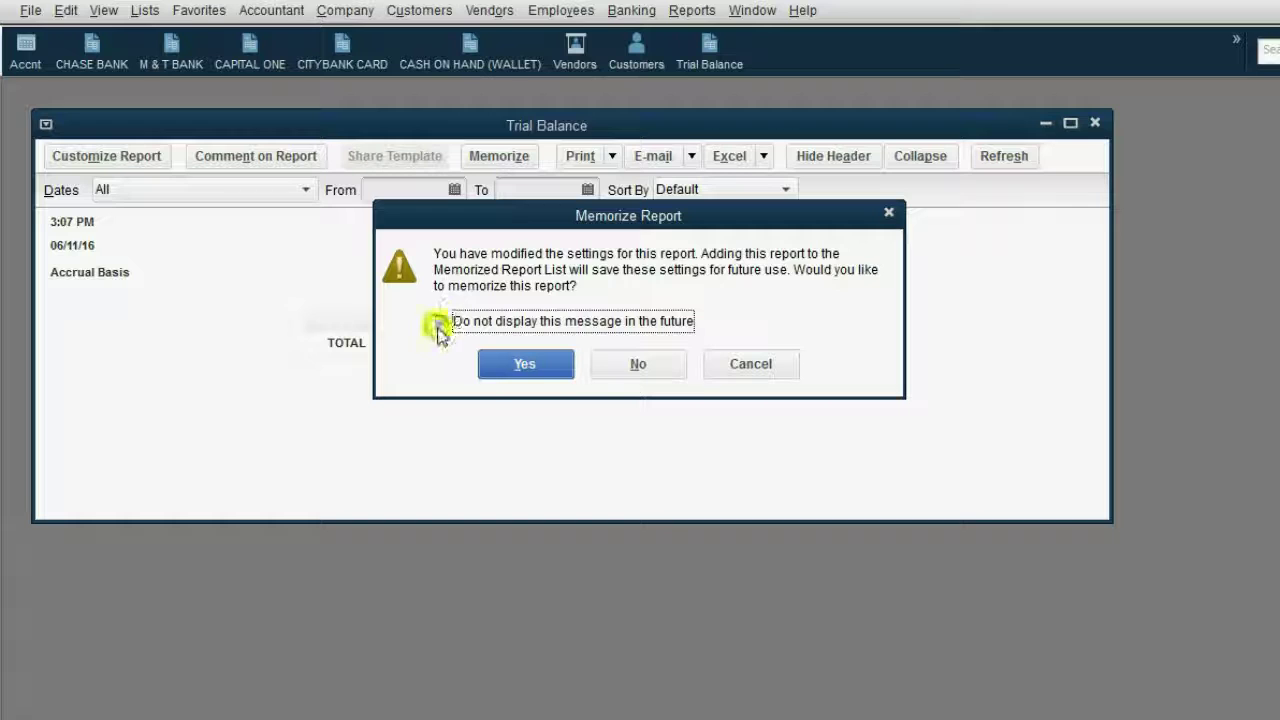
pyautogui.click(643, 368)
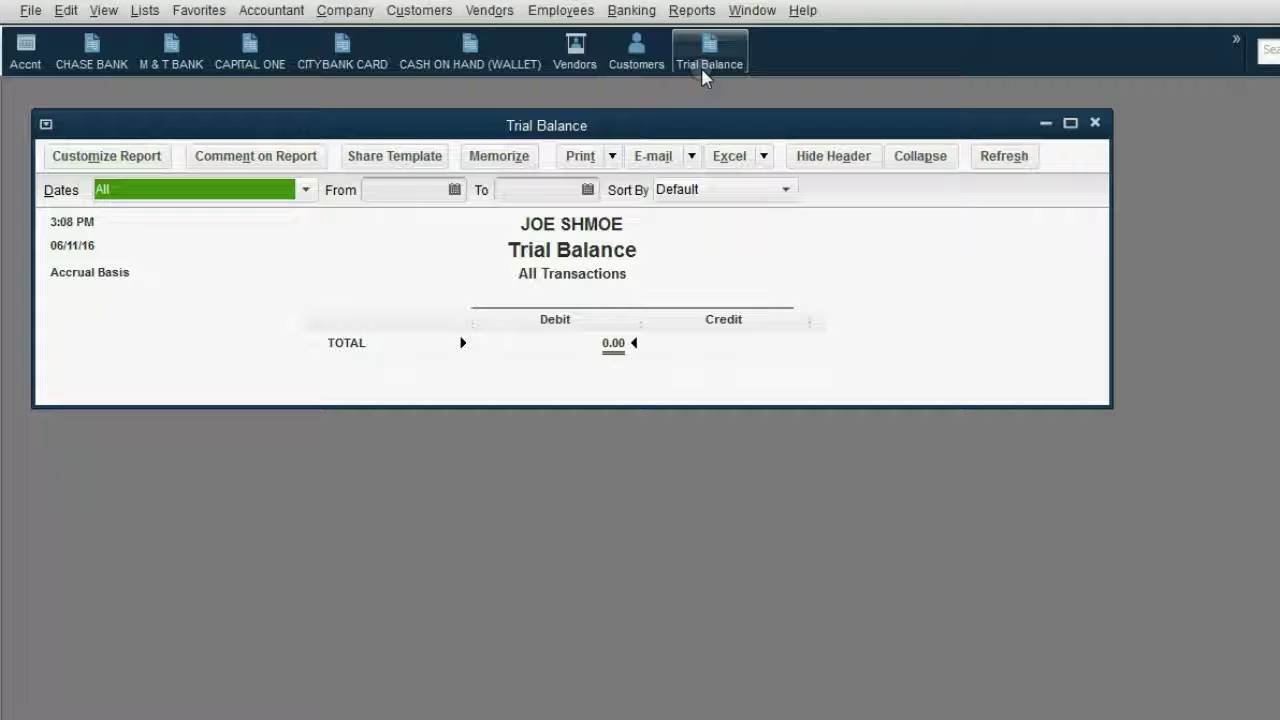
pyautogui.click(615, 308)
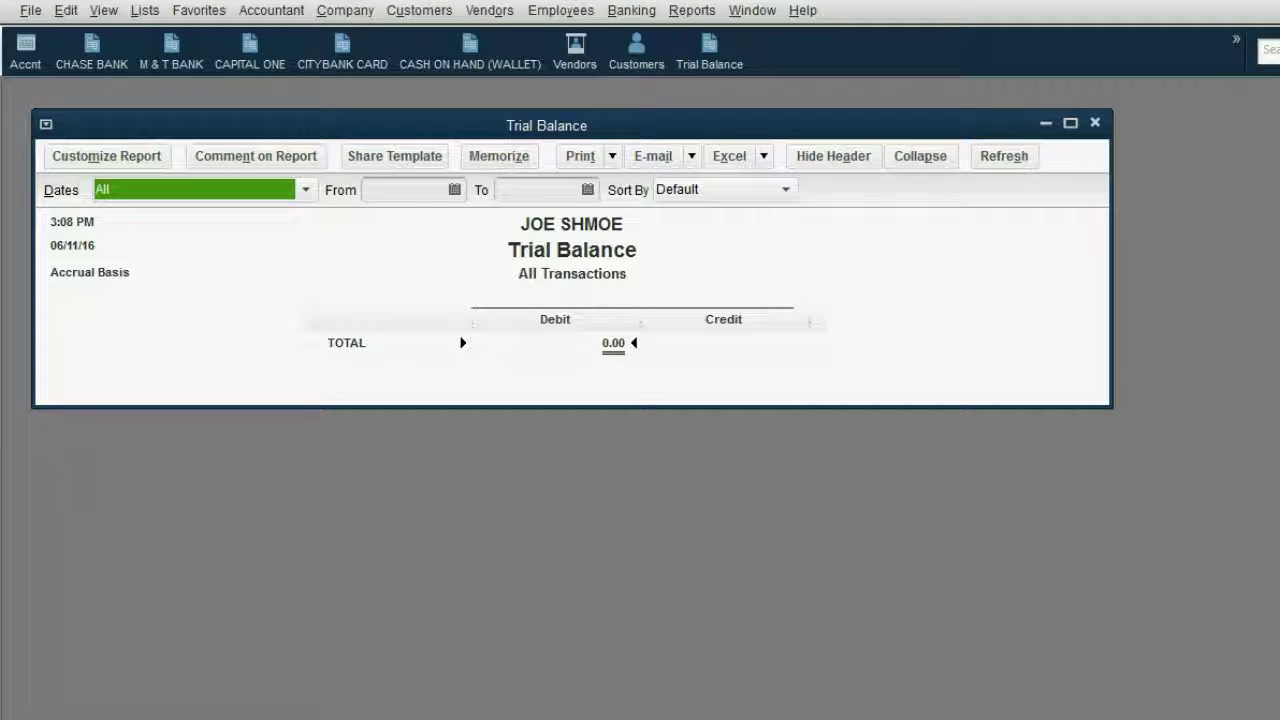
pyautogui.hotkey('alt', 'Tab')
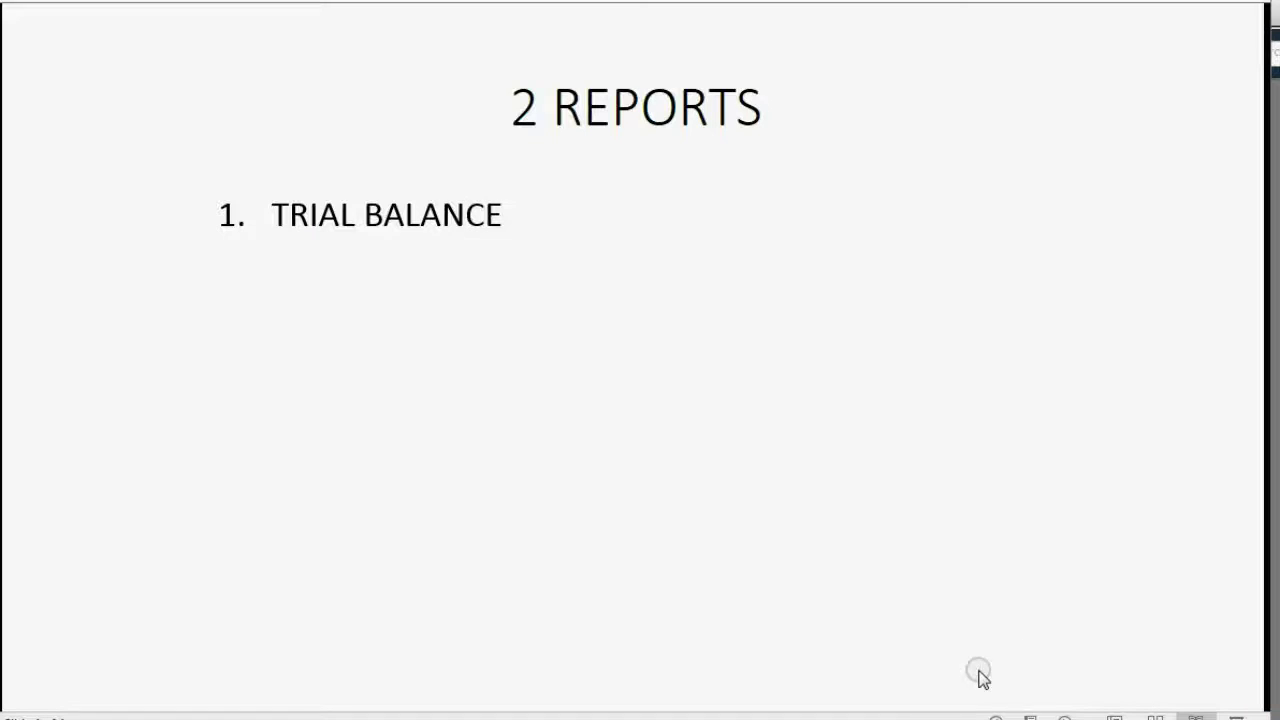
pyautogui.press('Right')
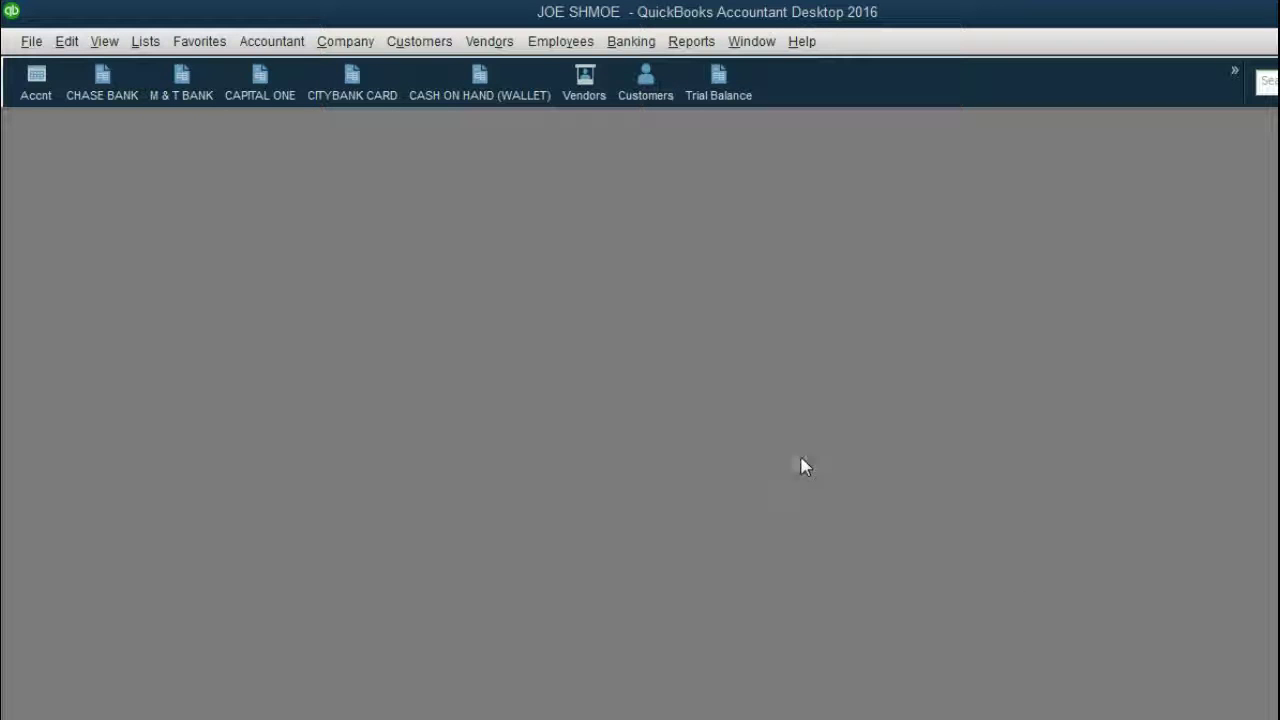
# - Open the Profit & Loss Standard report from the Company & Financial reports
pyautogui.click(737, 224)
pyautogui.click(680, 41)
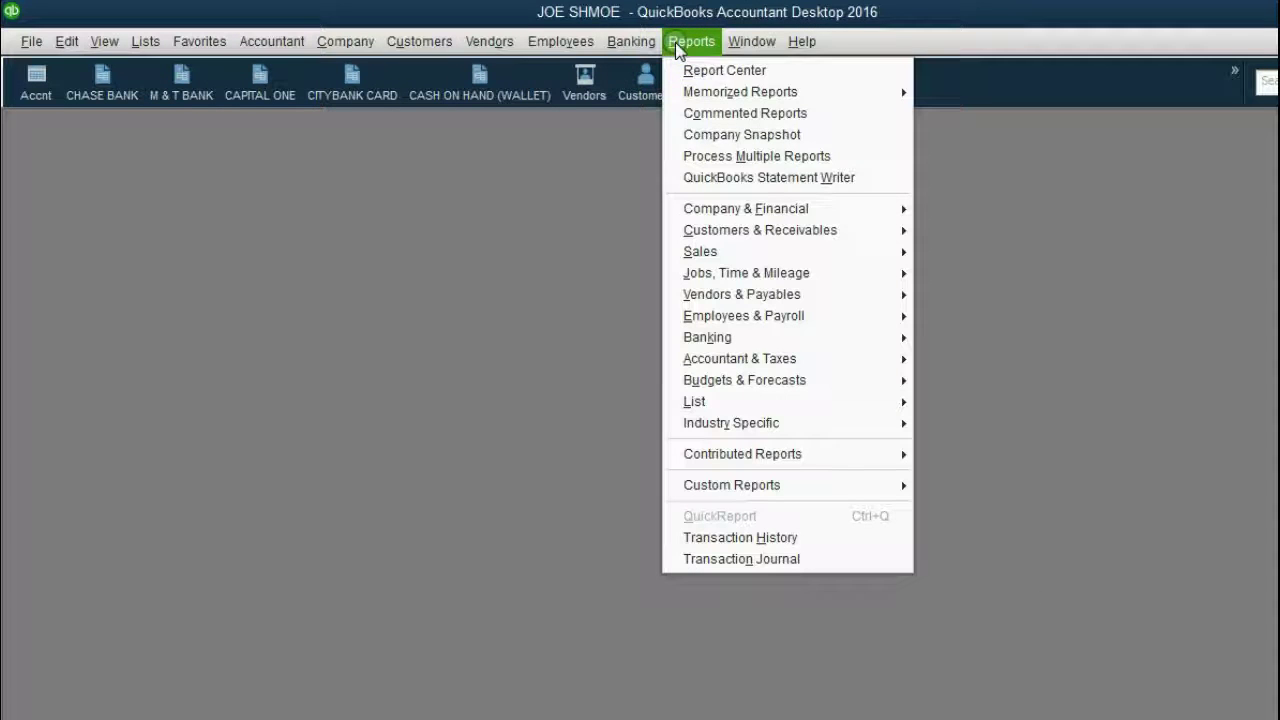
pyautogui.moveTo(784, 210)
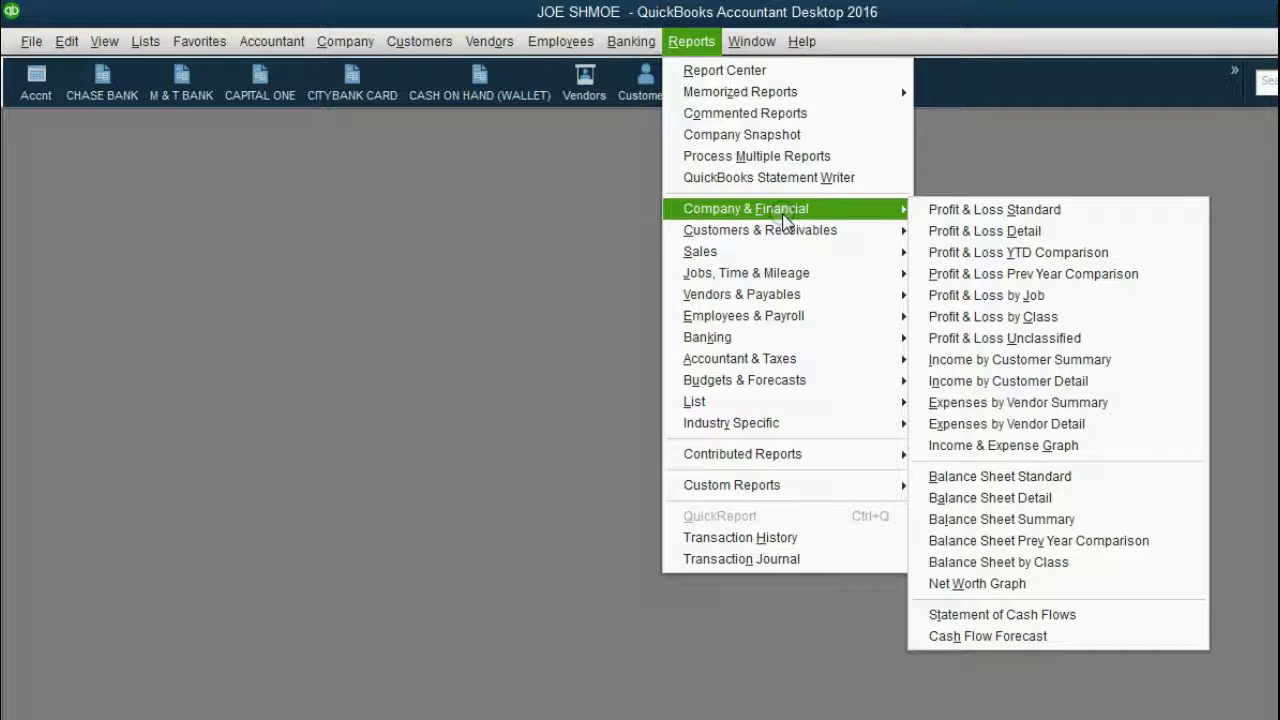
pyautogui.click(949, 210)
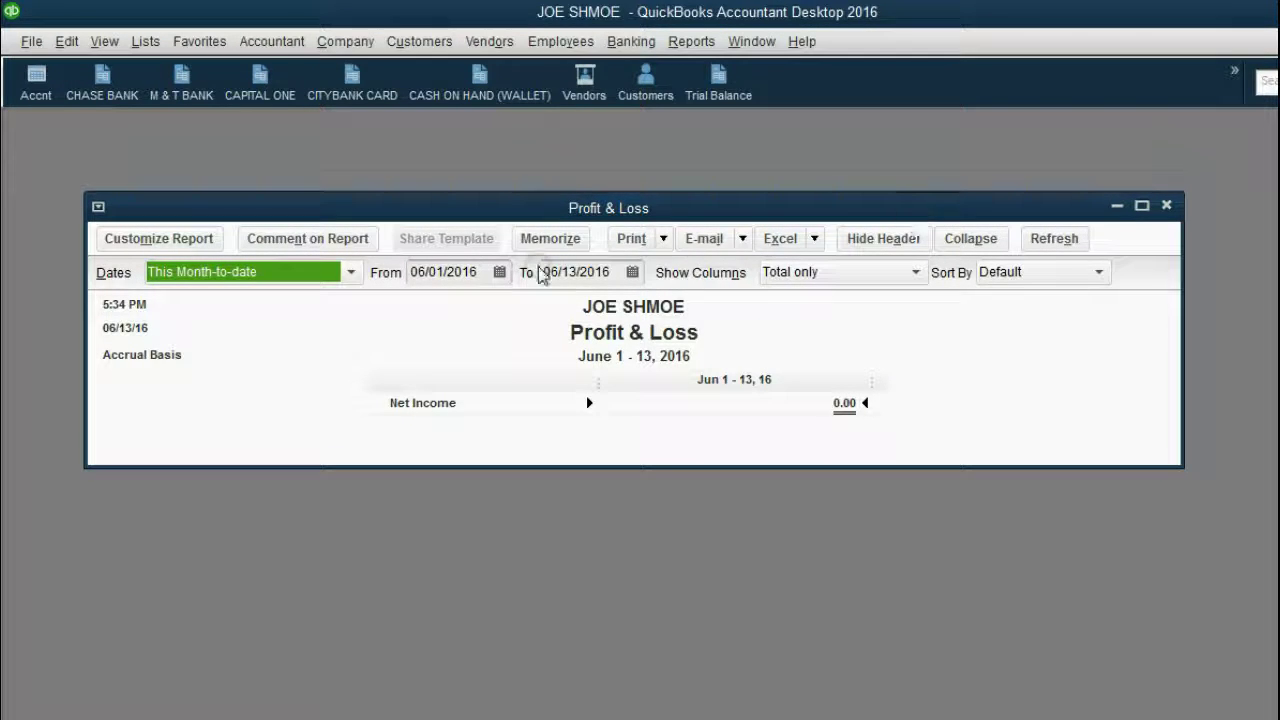
pyautogui.click(499, 272)
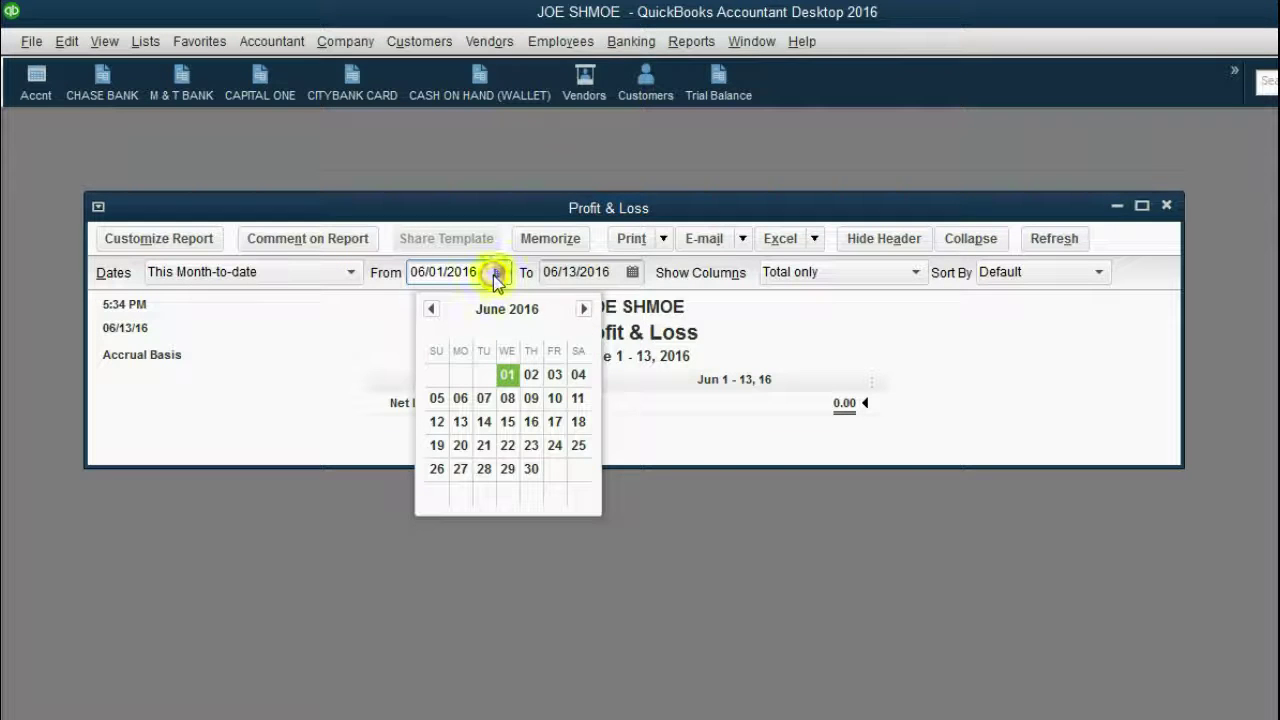
pyautogui.click(632, 272)
pyautogui.click(493, 338)
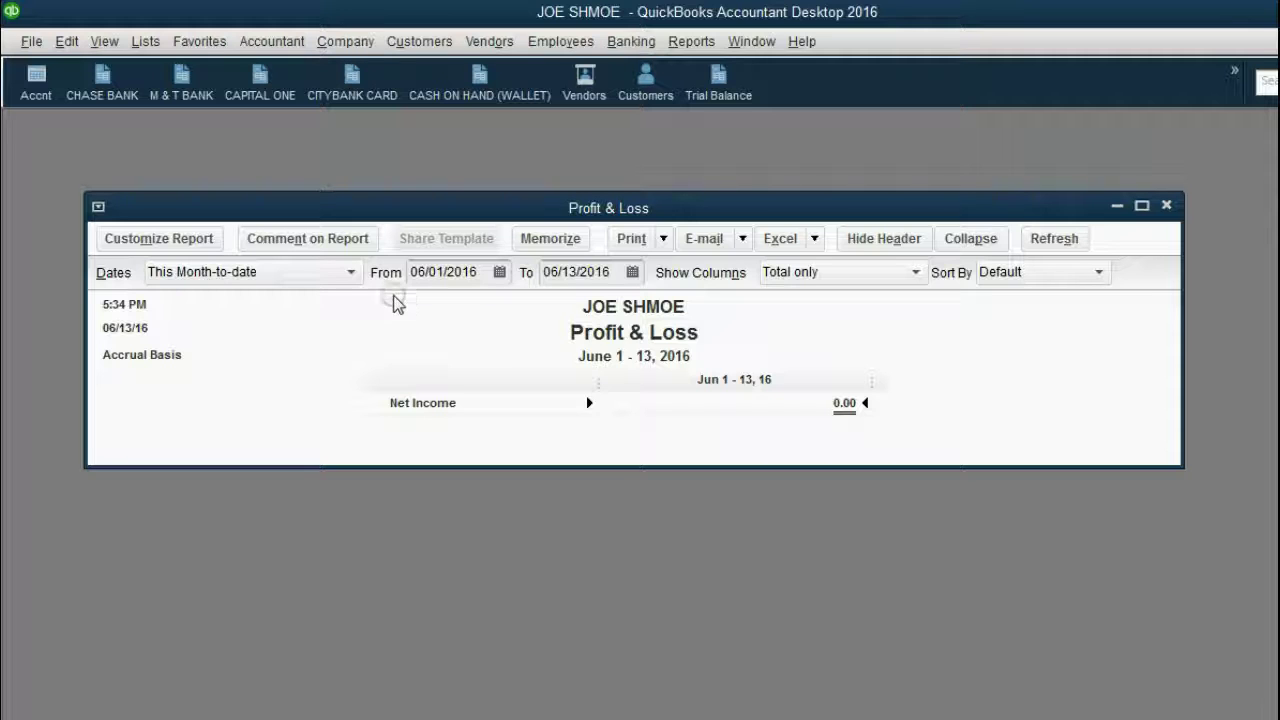
# - Set the Profit & Loss report's date range to All and make the report window taller
pyautogui.click(351, 272)
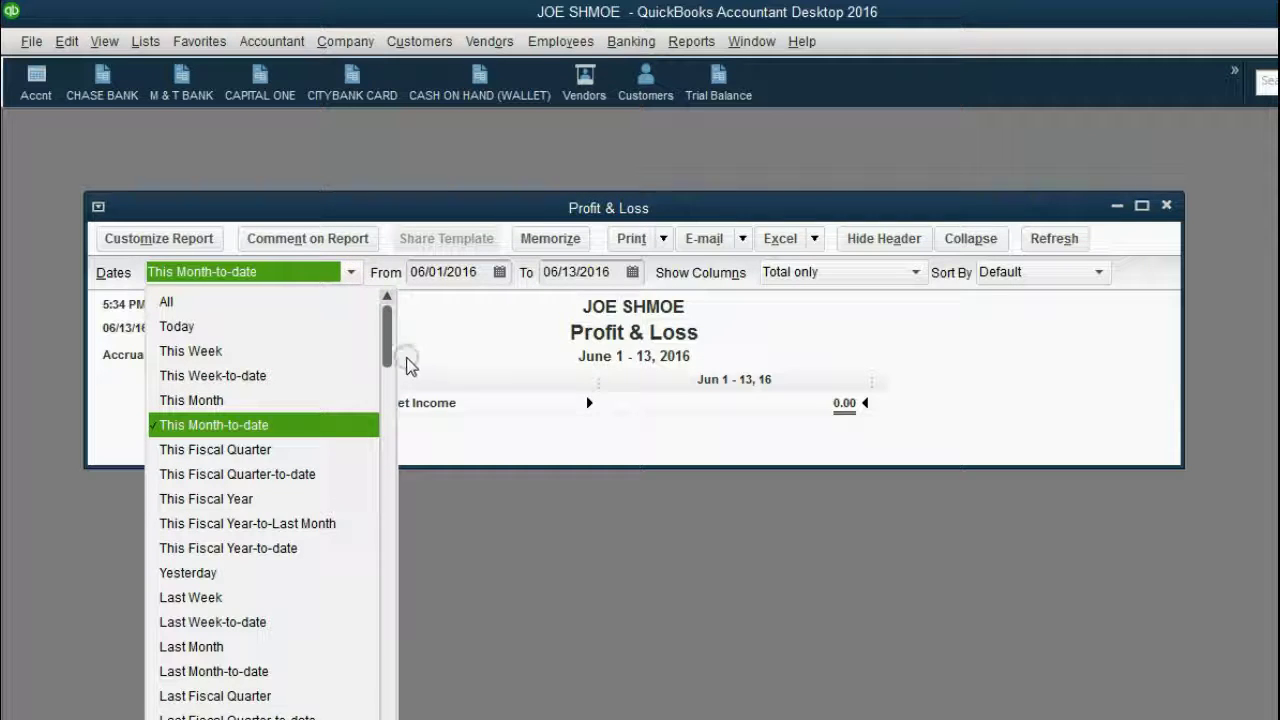
pyautogui.moveTo(389, 334)
pyautogui.mouseDown()
pyautogui.moveTo(389, 690)
pyautogui.moveTo(390, 330)
pyautogui.mouseUp()
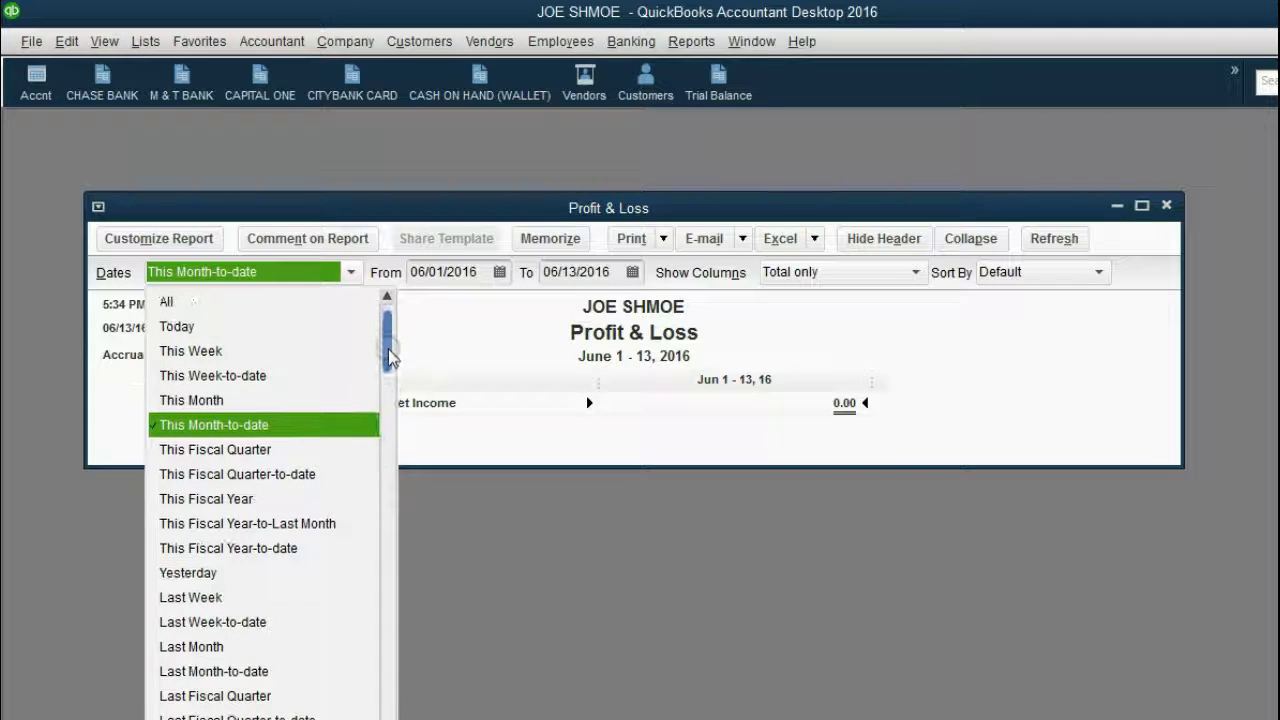
pyautogui.click(263, 300)
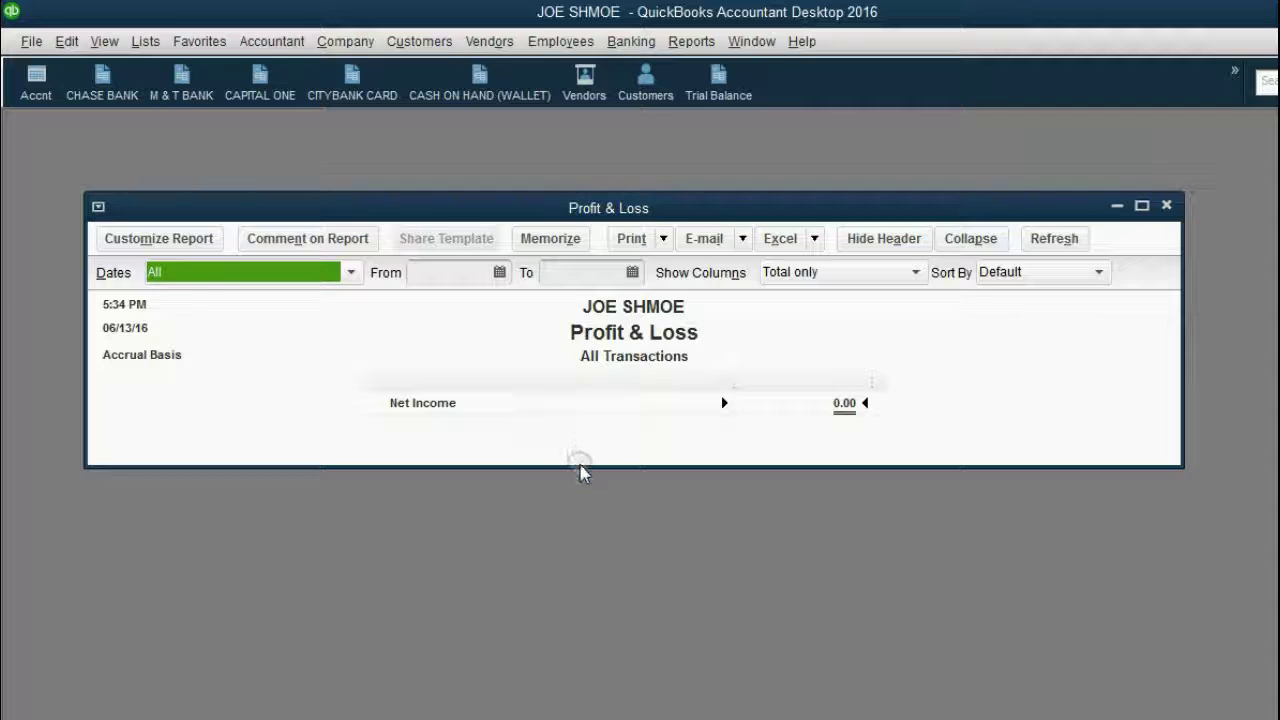
pyautogui.moveTo(579, 466); pyautogui.dragTo(577, 569)
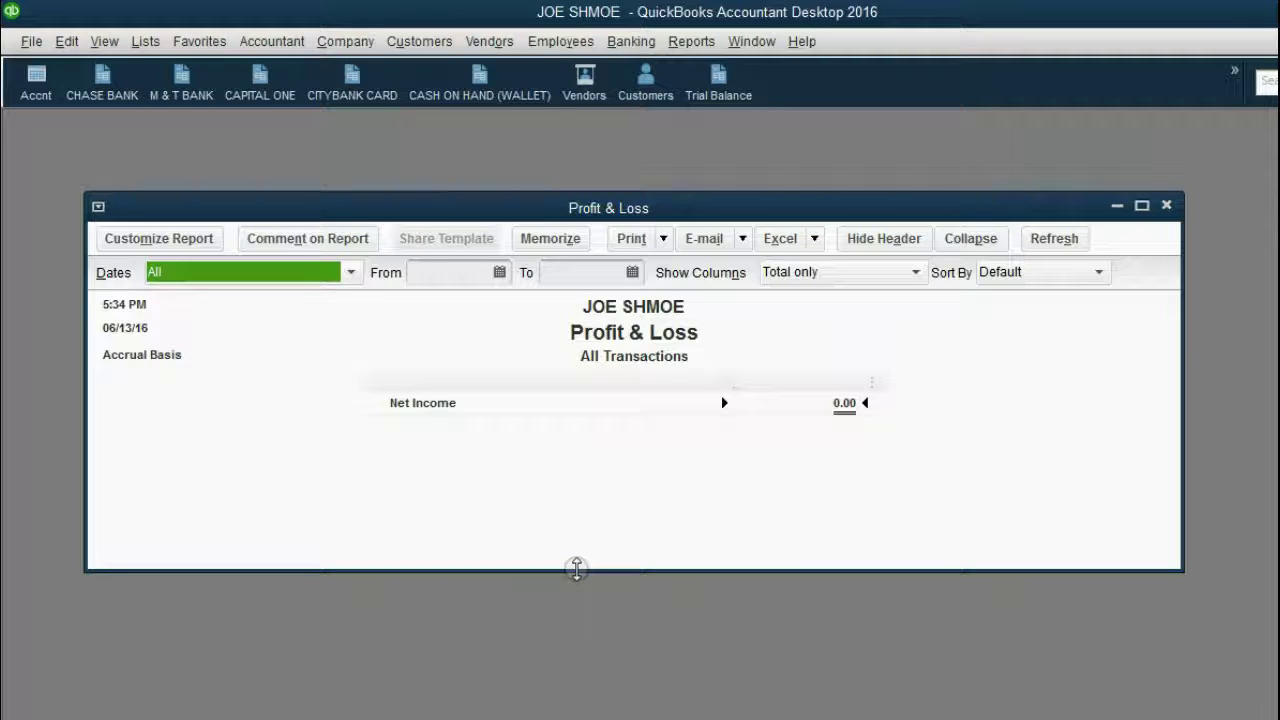
# - Add the Profit & Loss report to the icon bar as a shortcut and reopen the report from it
pyautogui.click(104, 41)
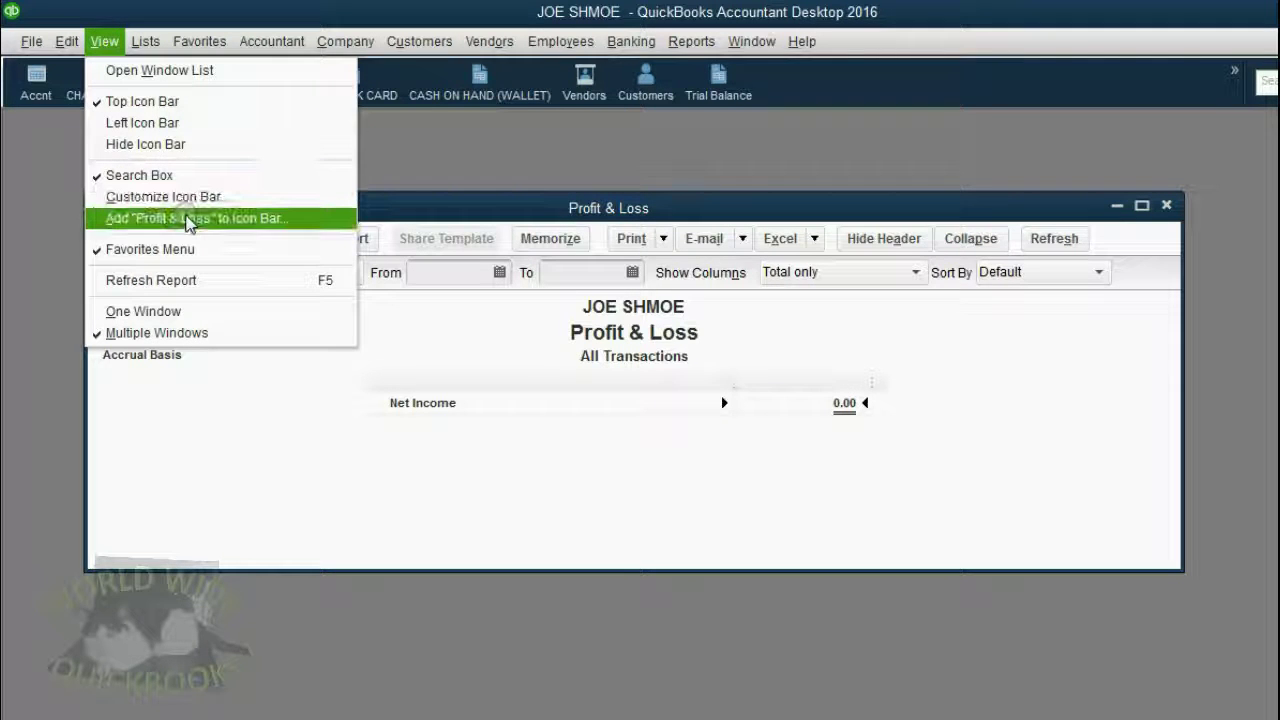
pyautogui.click(188, 220)
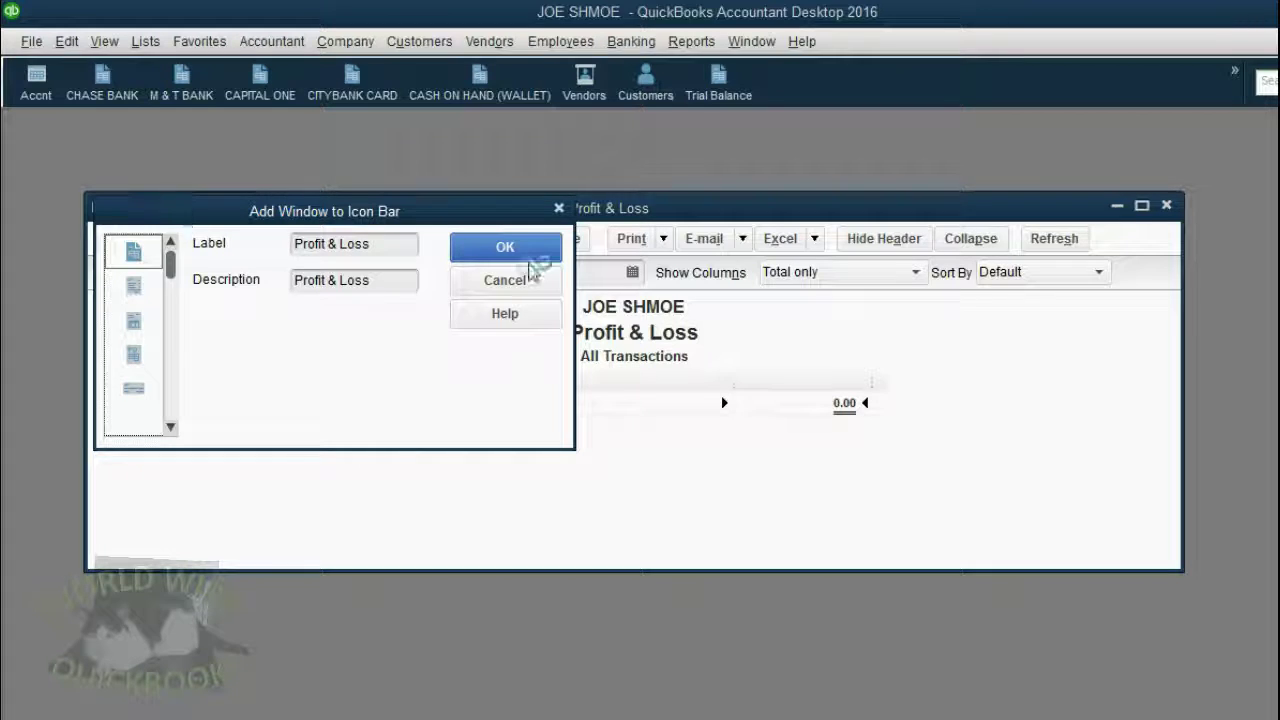
pyautogui.click(506, 244)
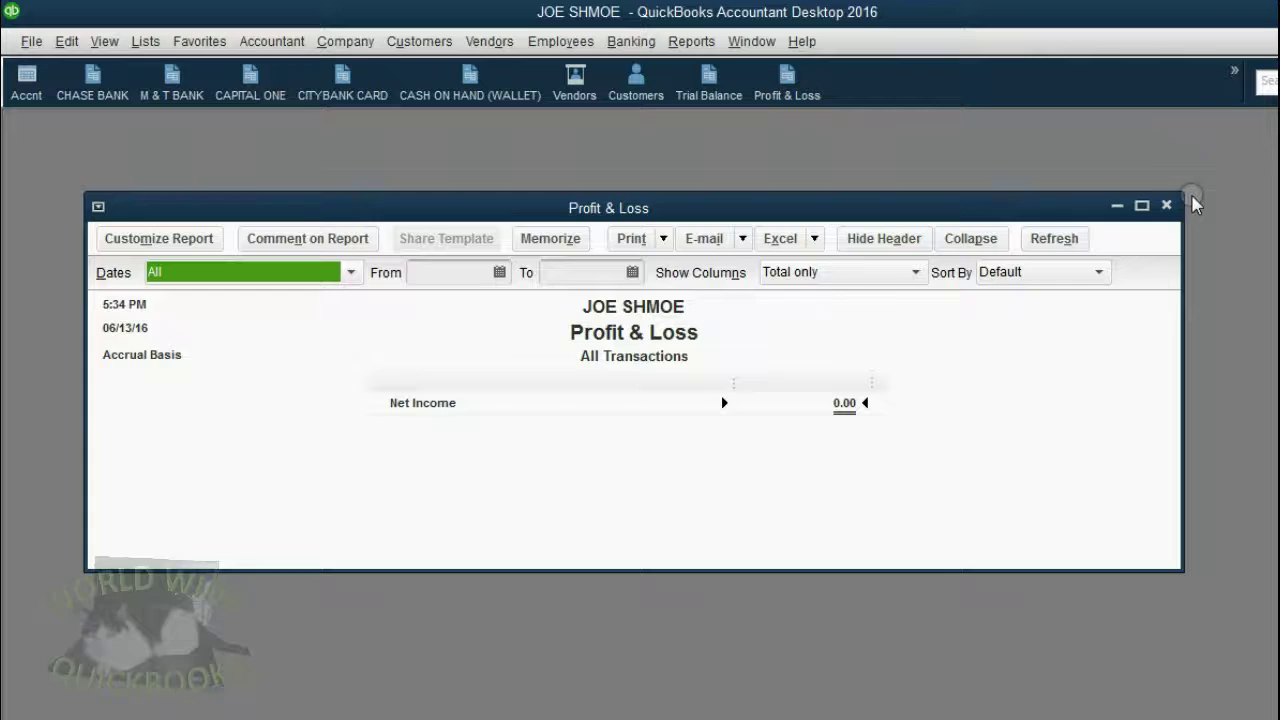
pyautogui.click(1165, 204)
pyautogui.click(792, 86)
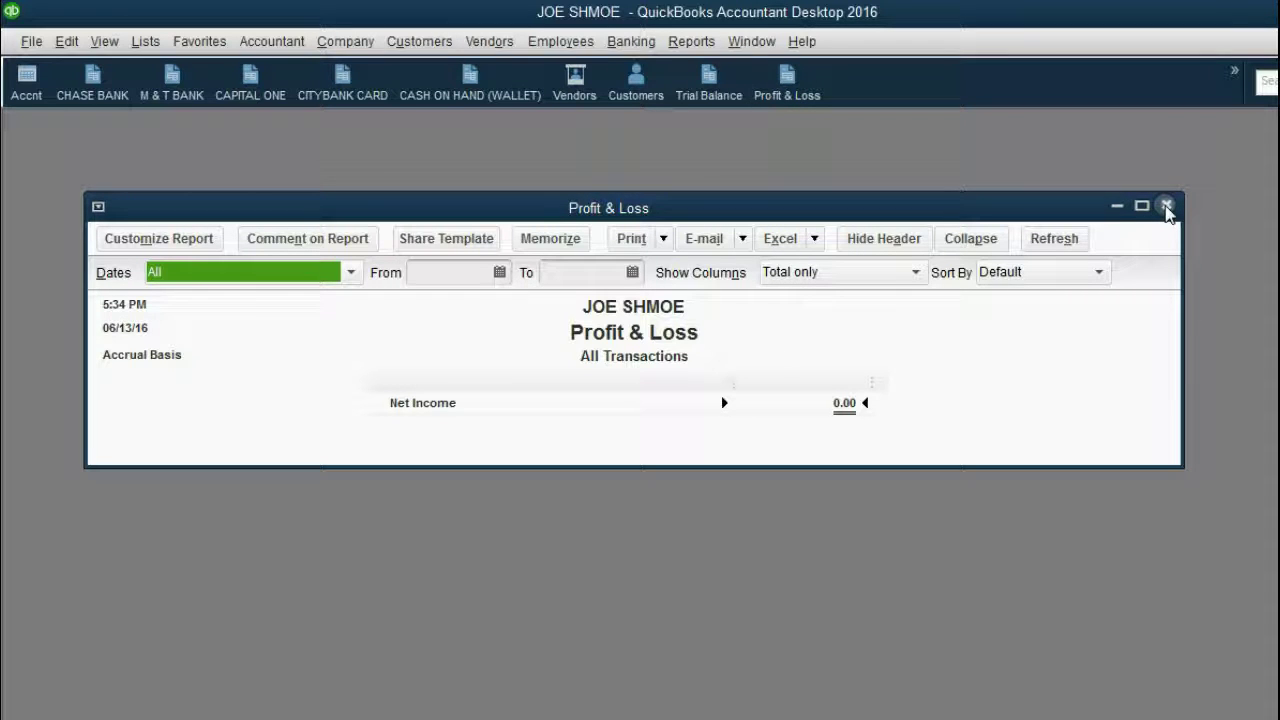
pyautogui.hotkey('alt', 'Tab')
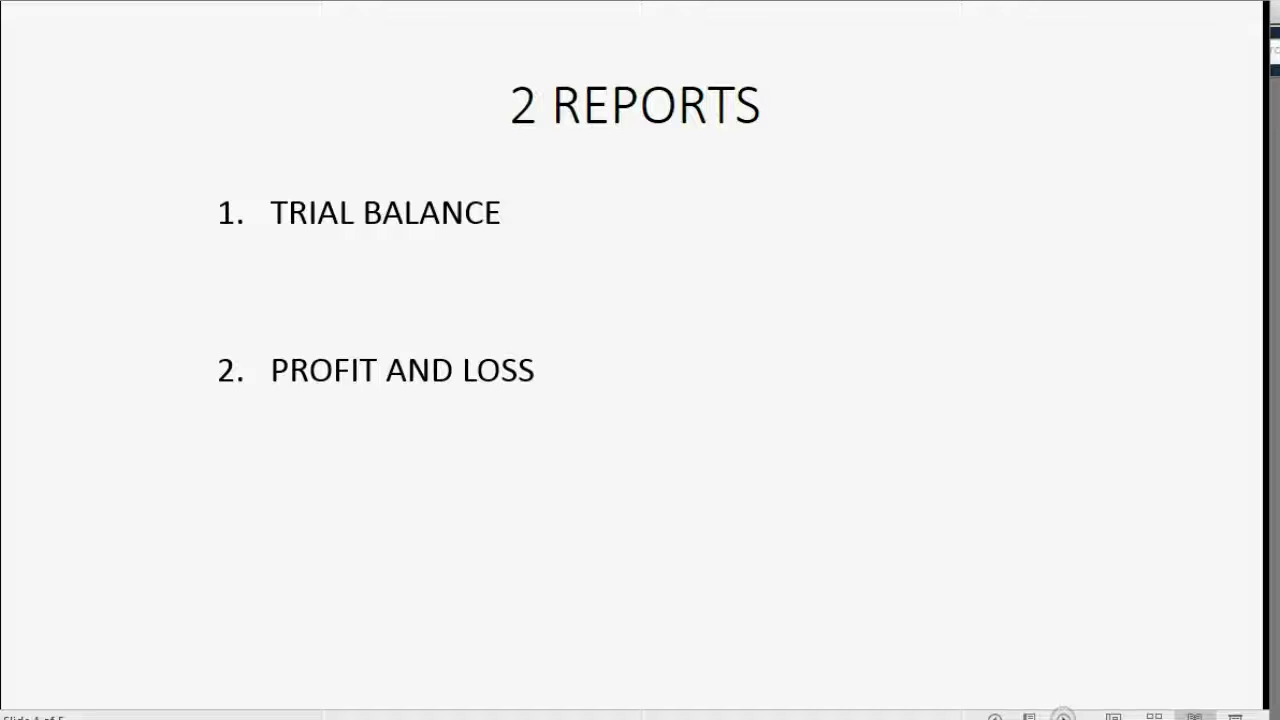
pyautogui.click(1062, 716)
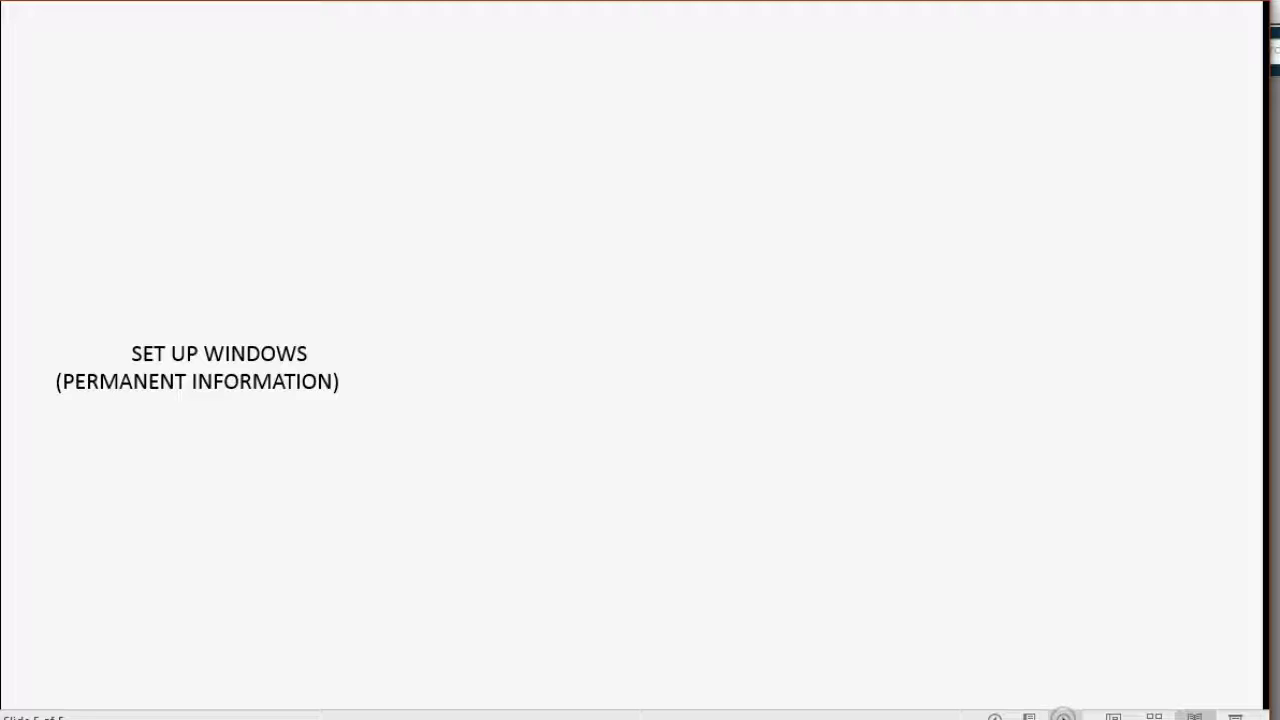
pyautogui.press('Right')
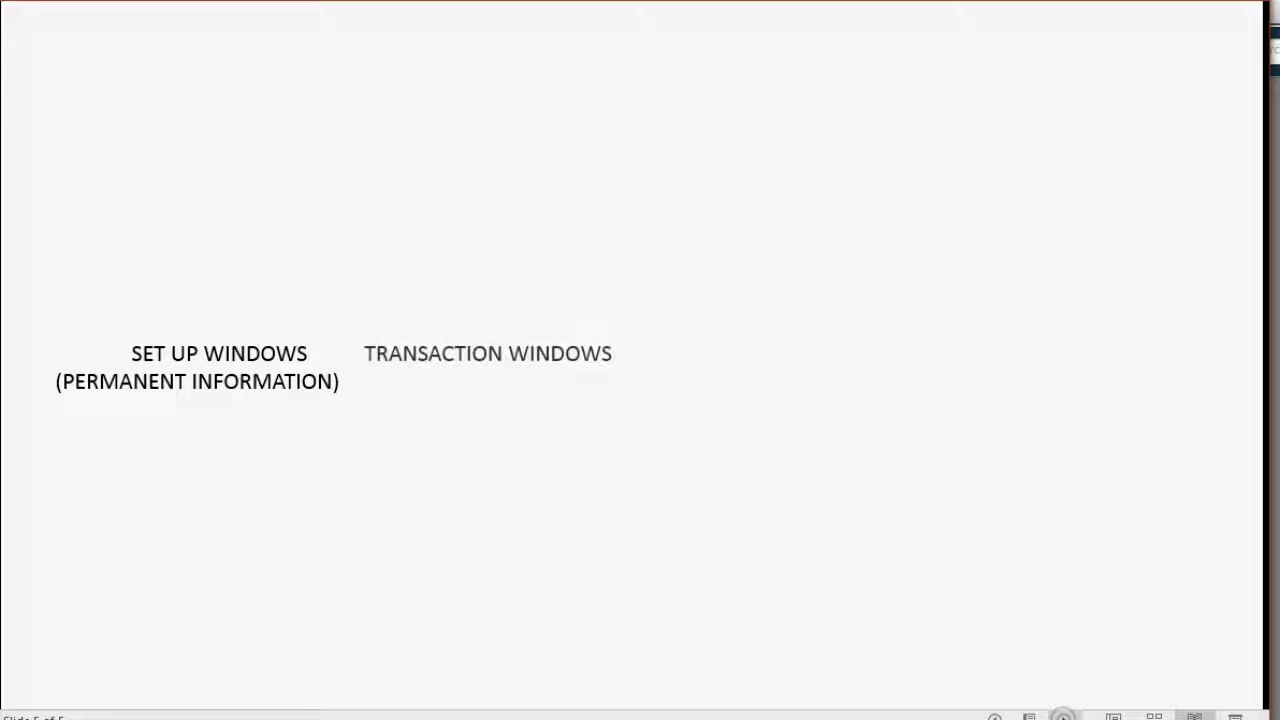
pyautogui.press('Right')
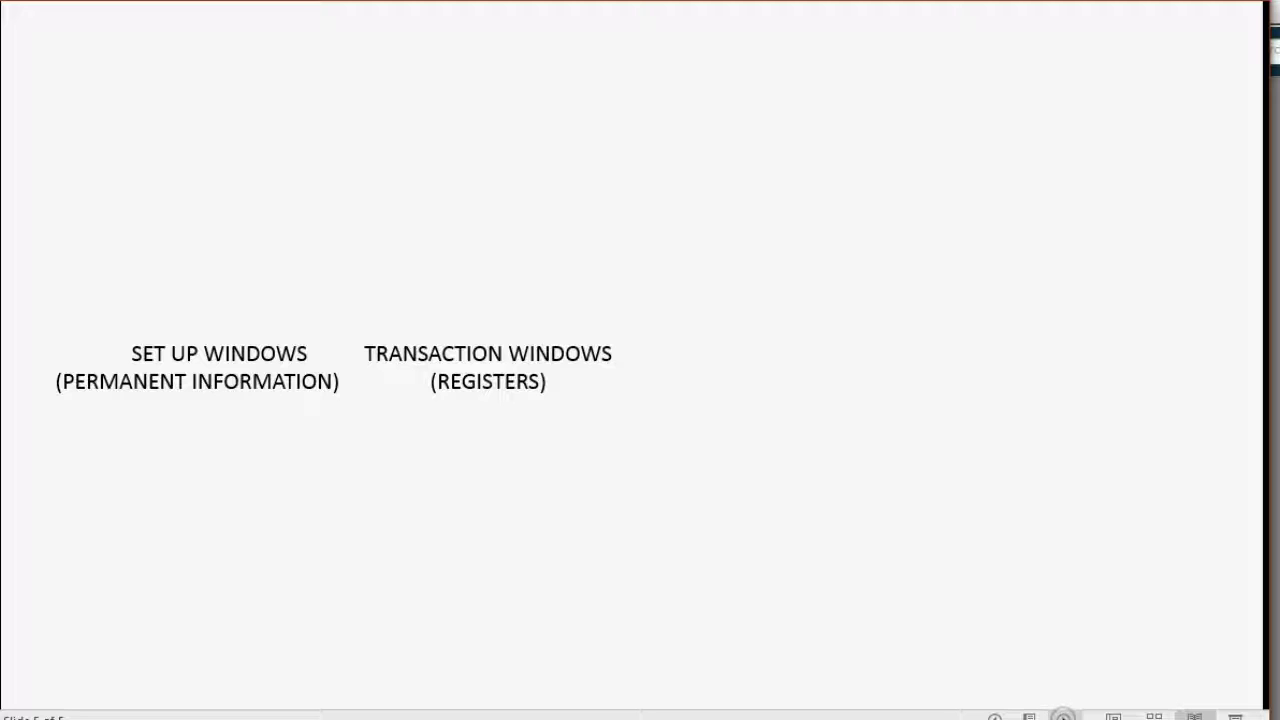
pyautogui.press('Right')
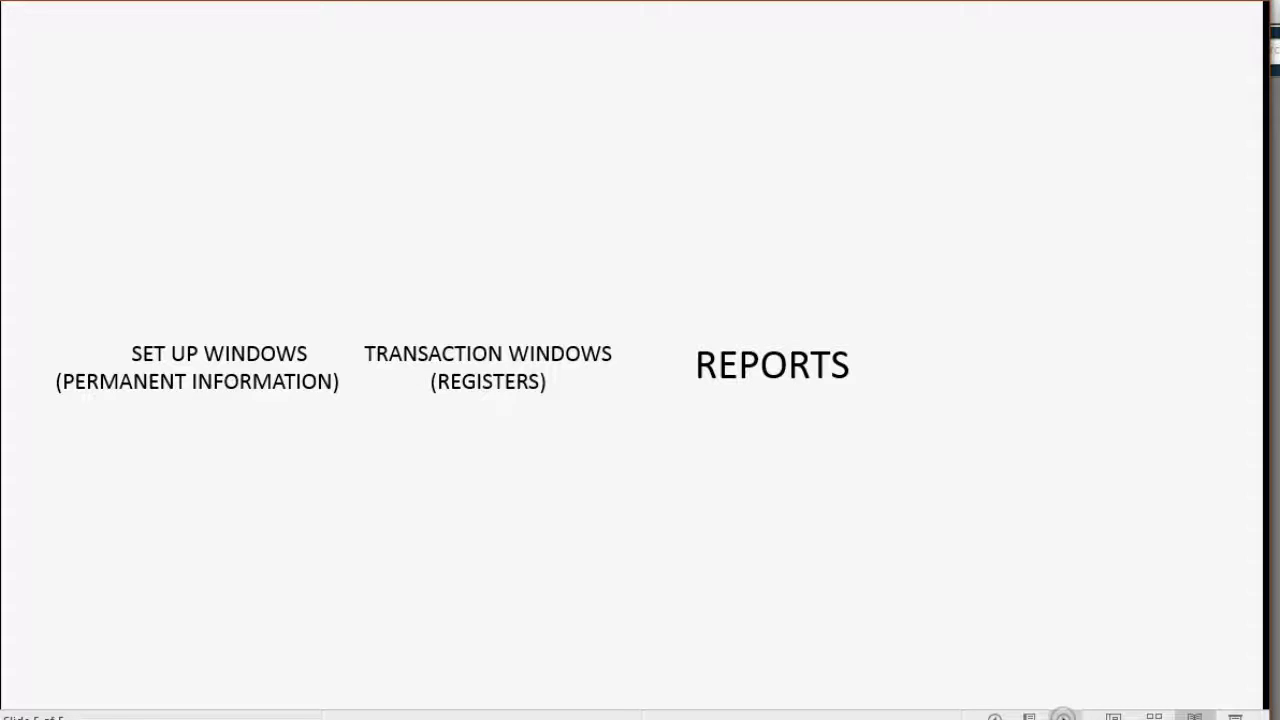
pyautogui.press('Right')
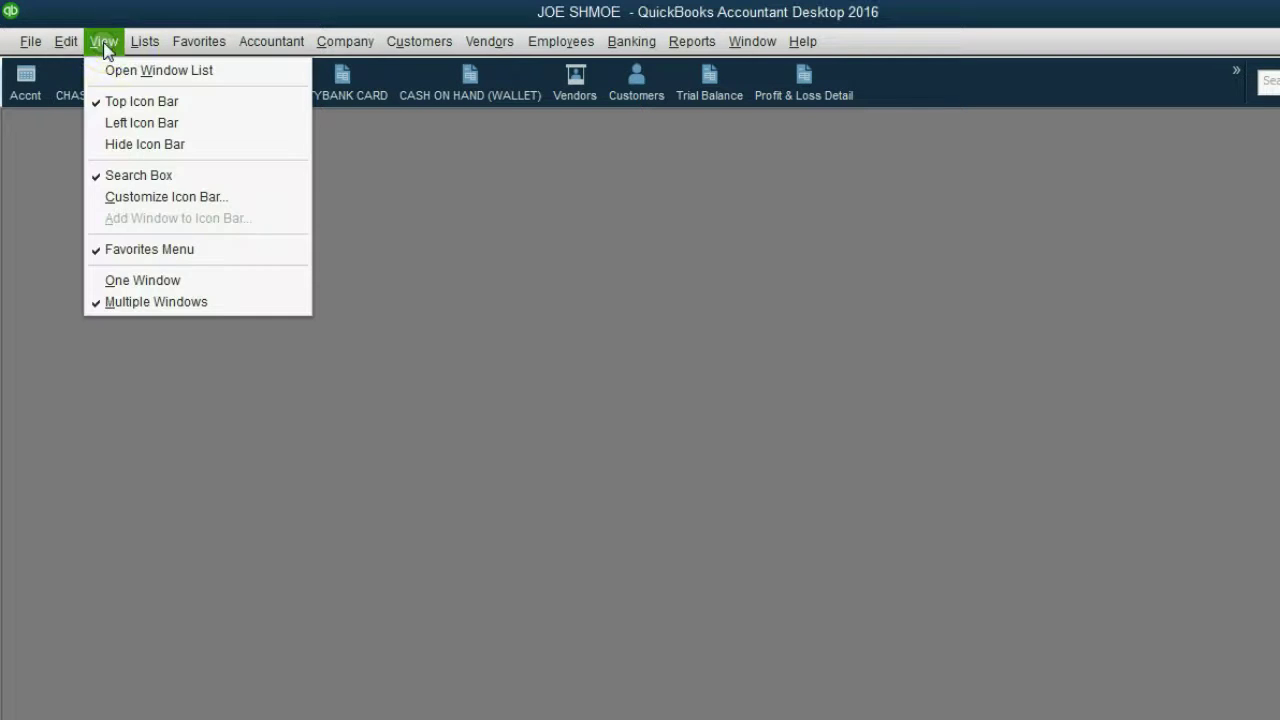
# - Customize the icon bar by moving the Vendors shortcut directly above CHASE BANK in the content order
pyautogui.click(153, 197)
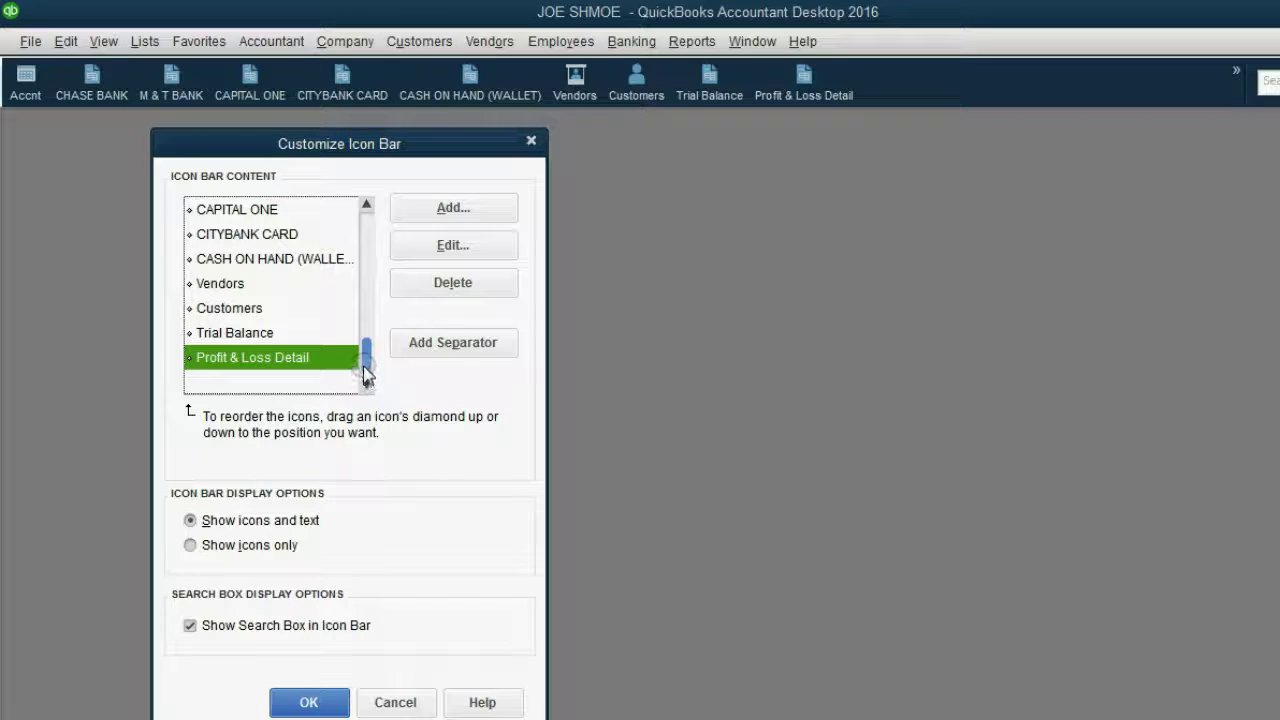
pyautogui.moveTo(365, 375); pyautogui.dragTo(363, 308)
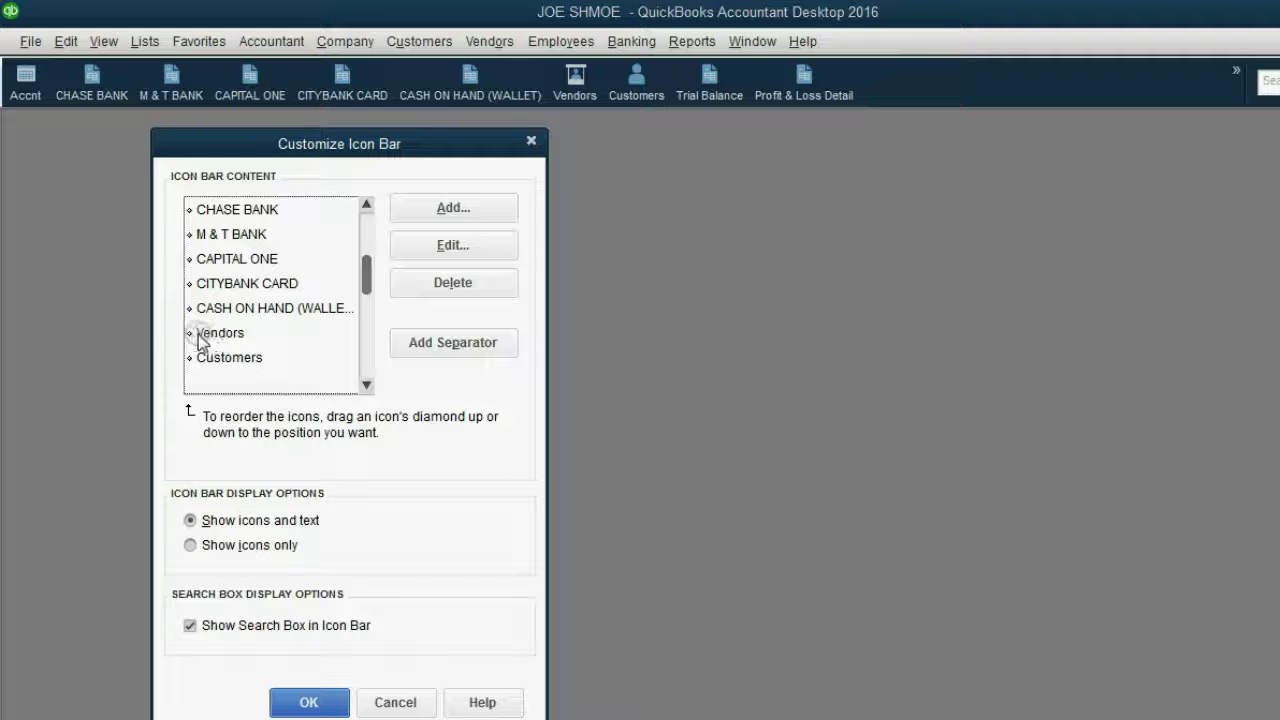
pyautogui.click(193, 340)
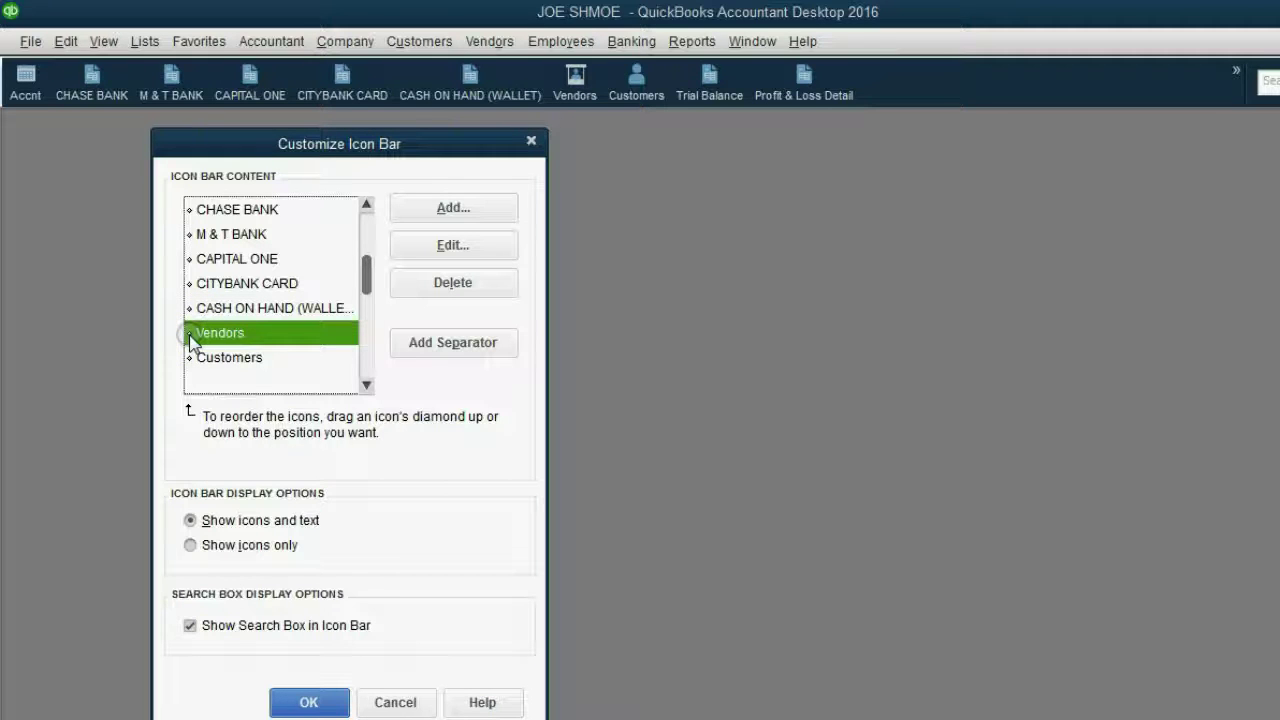
pyautogui.moveTo(193, 342); pyautogui.dragTo(234, 230)
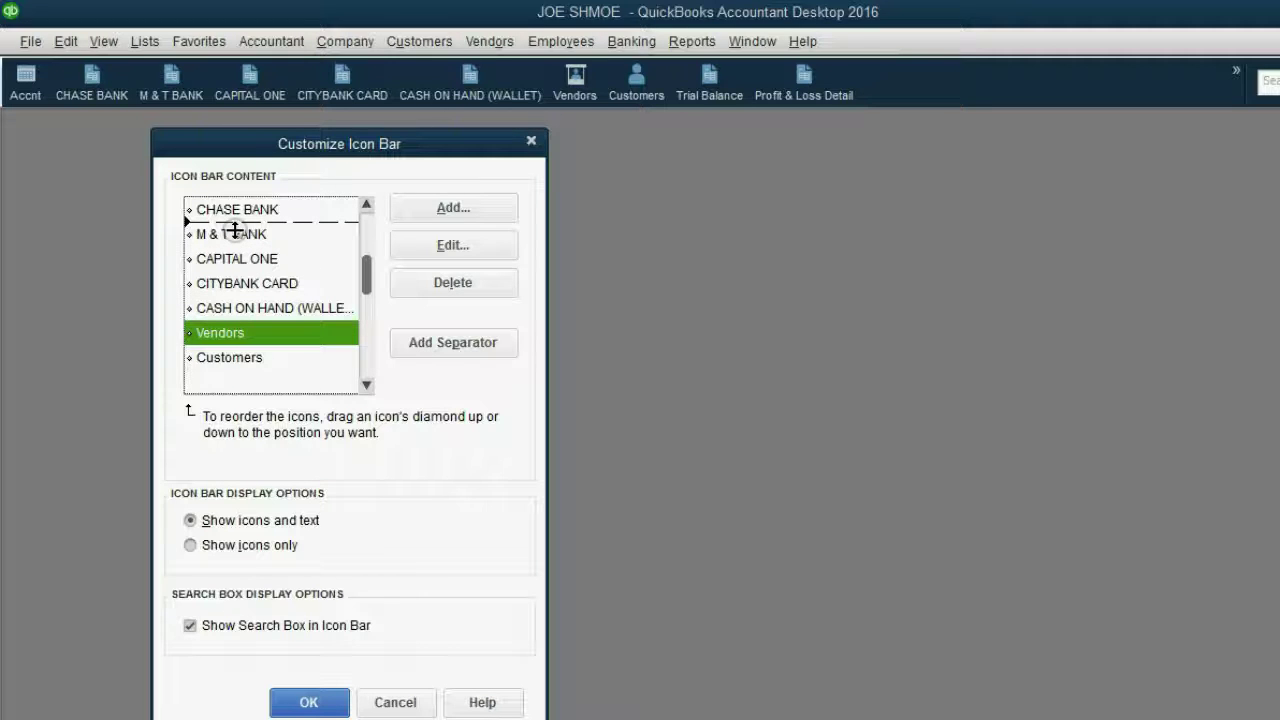
pyautogui.moveTo(234, 230); pyautogui.dragTo(244, 206)
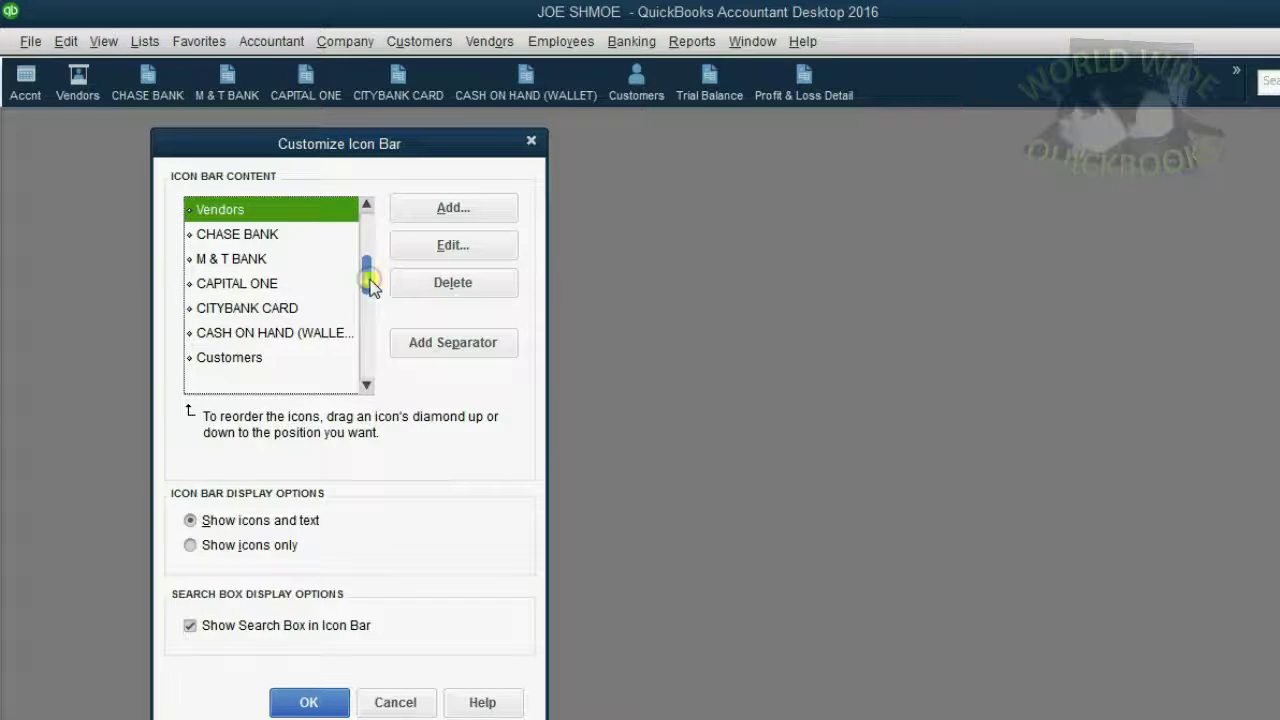
pyautogui.moveTo(366, 277); pyautogui.dragTo(369, 251)
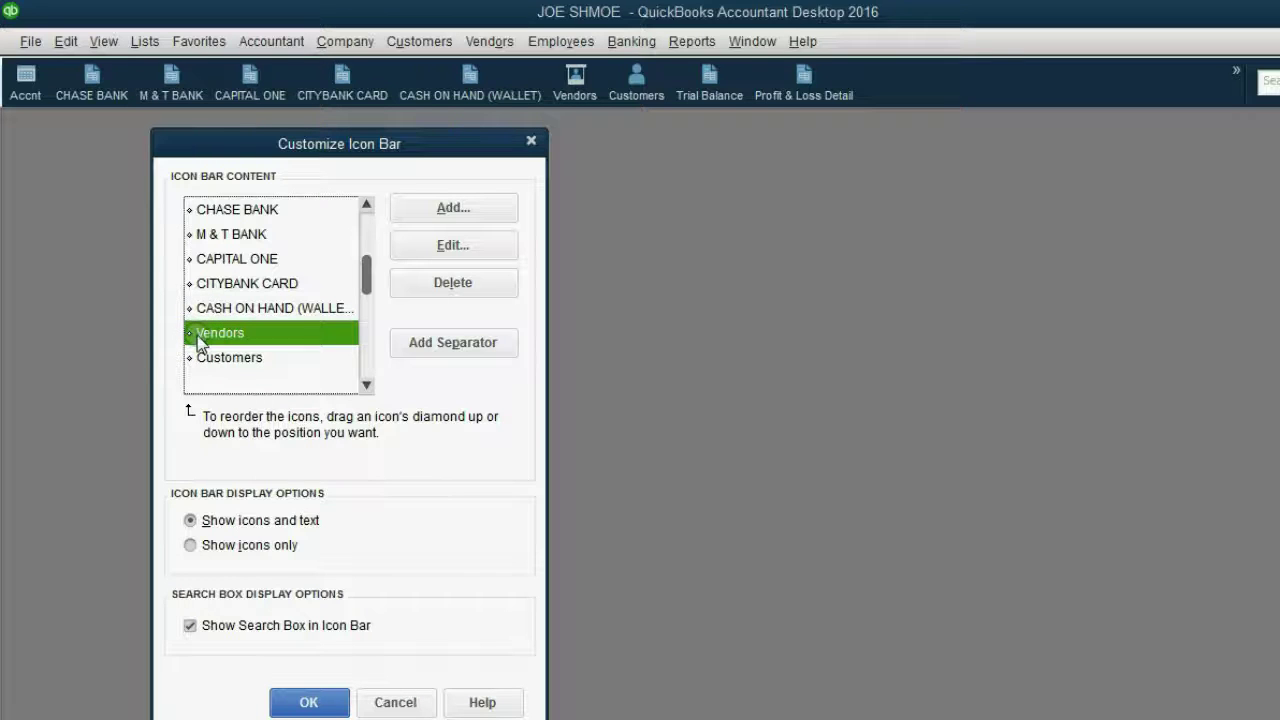
pyautogui.moveTo(195, 342); pyautogui.dragTo(213, 206)
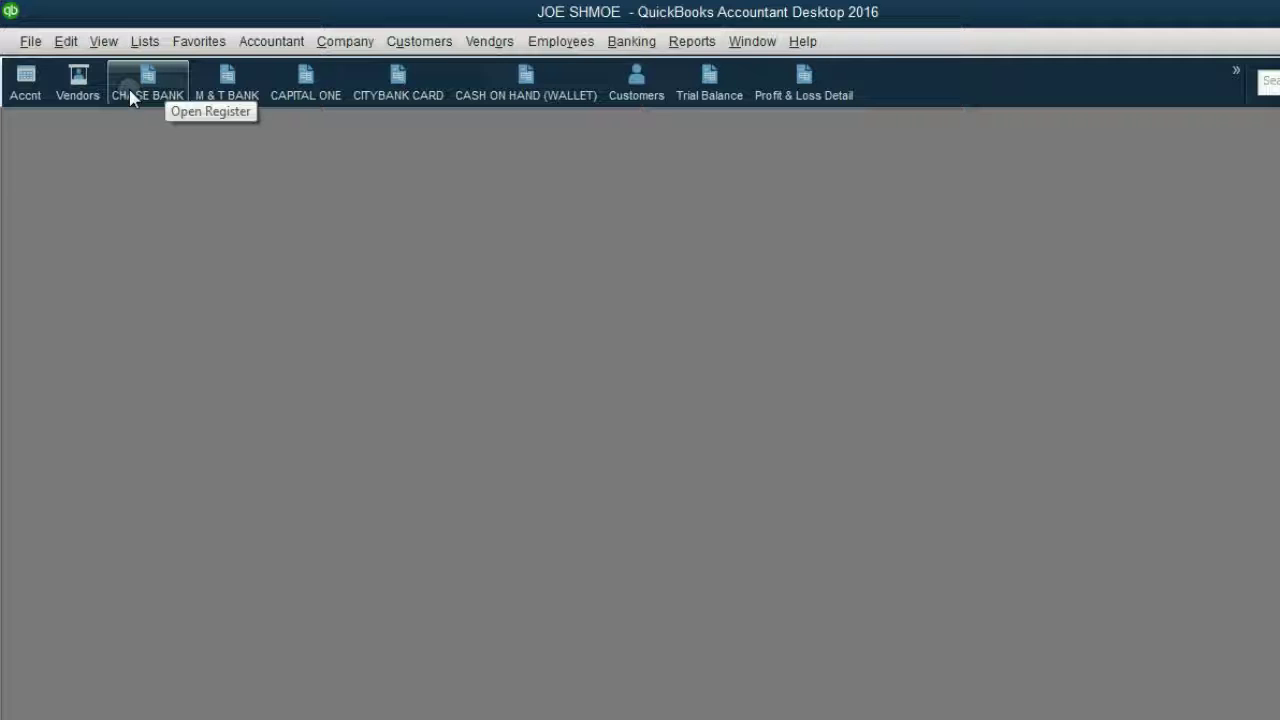
# - Customize the icon bar again, moving the Customers shortcut directly below Vendors in the content order
pyautogui.click(103, 41)
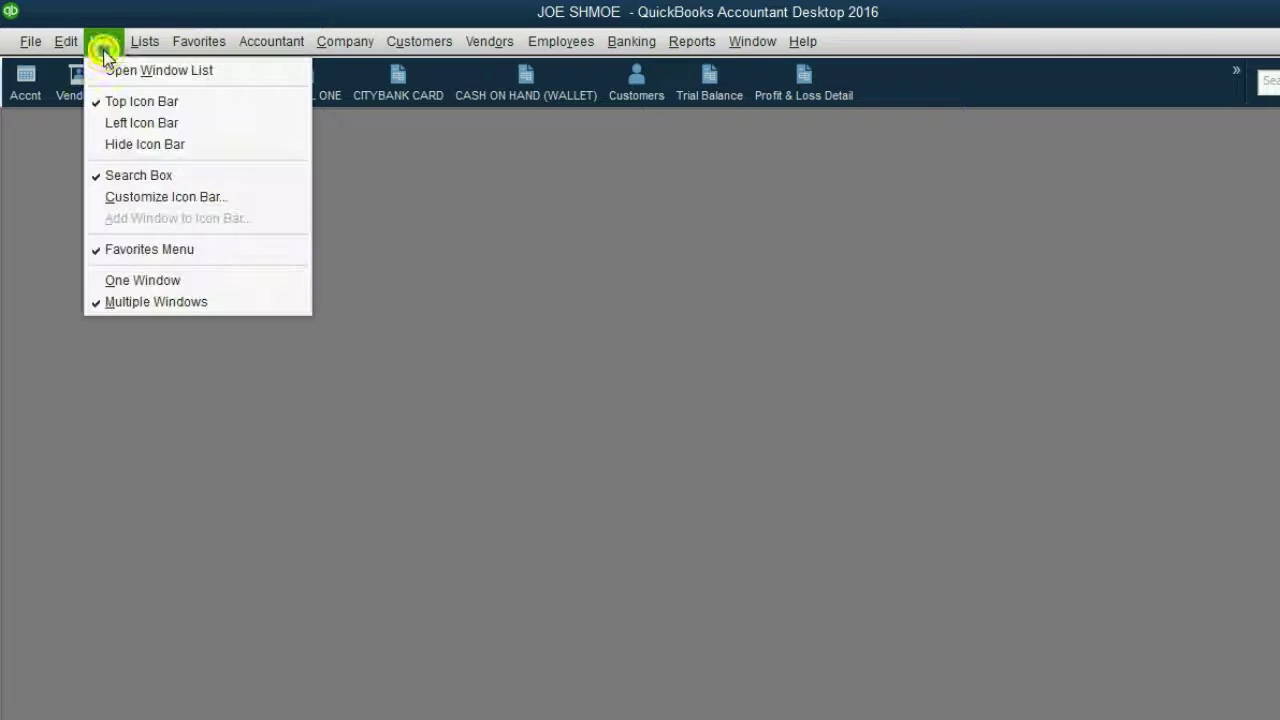
pyautogui.click(130, 196)
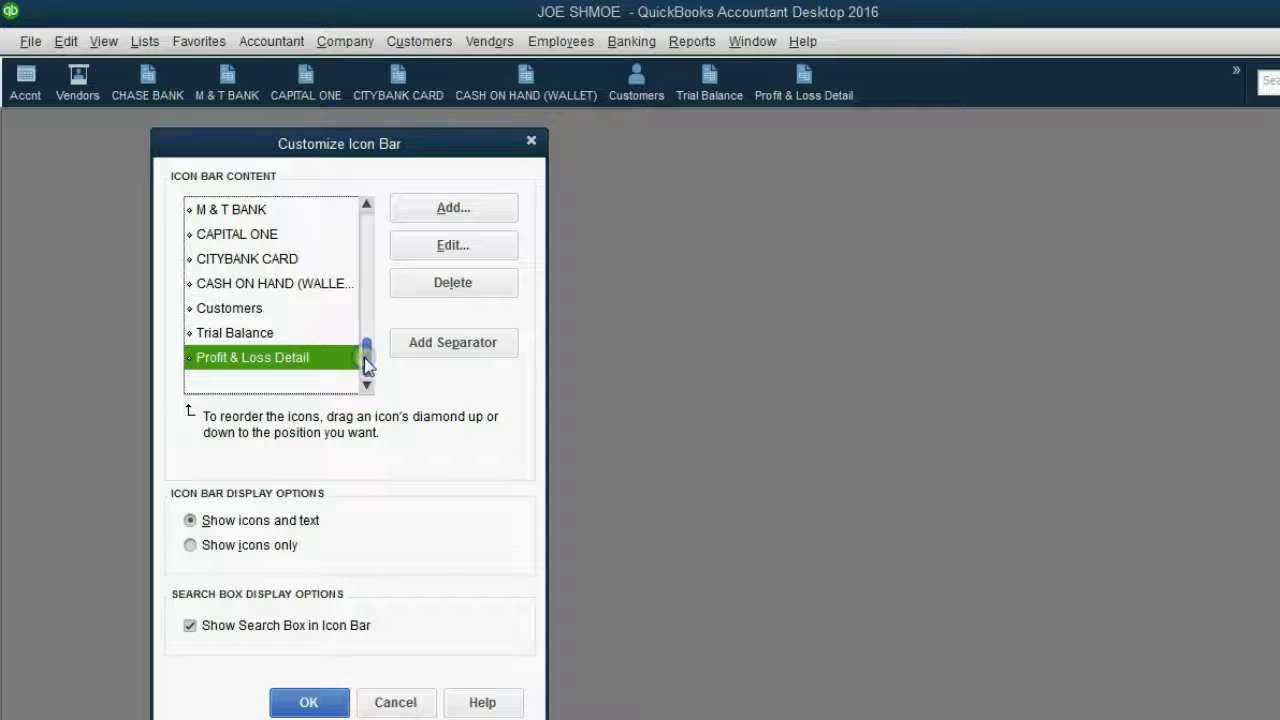
pyautogui.moveTo(364, 358); pyautogui.dragTo(357, 289)
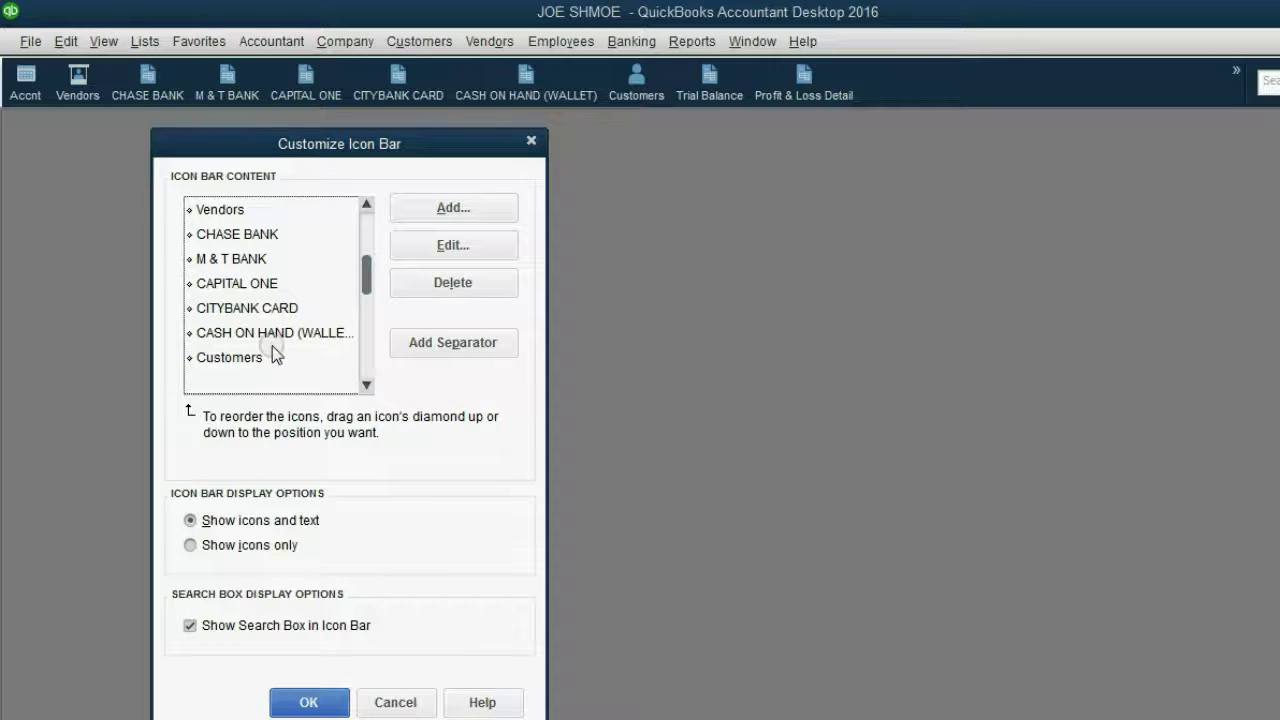
pyautogui.click(191, 360)
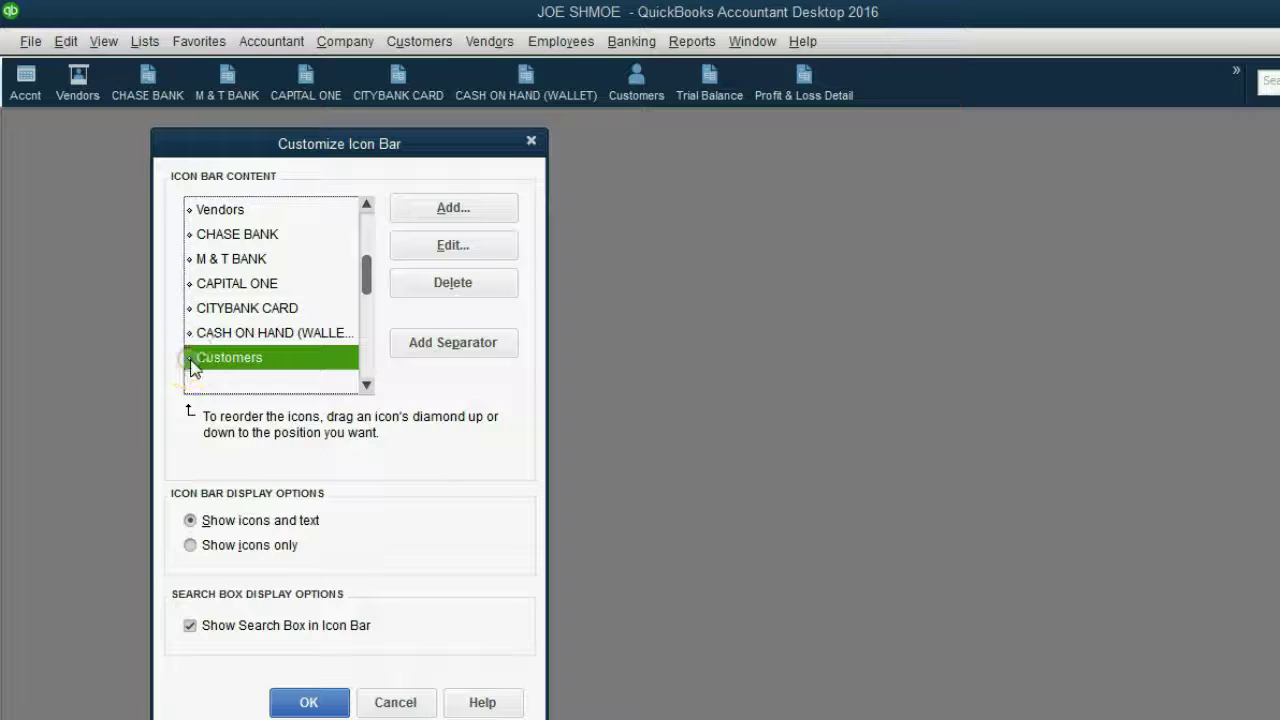
pyautogui.moveTo(191, 360); pyautogui.dragTo(212, 232)
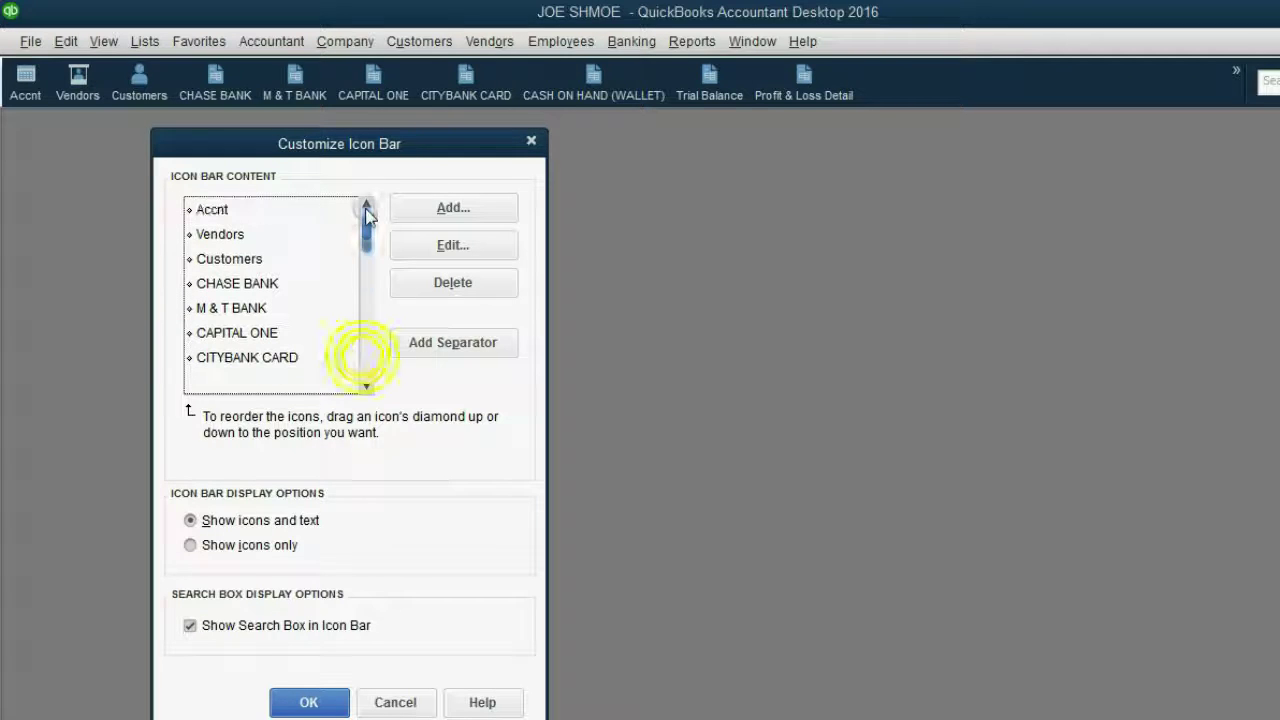
# - Add two separators after the Customers shortcut in the icon bar content
pyautogui.click(244, 262)
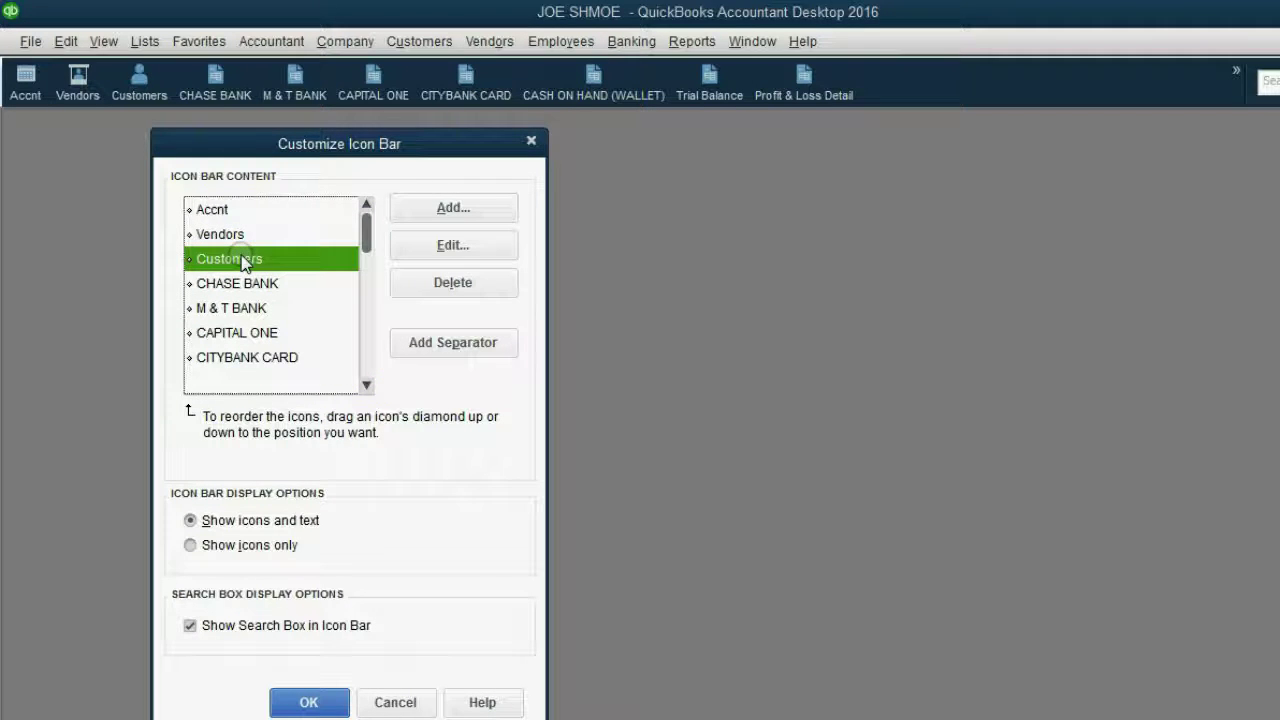
pyautogui.click(430, 350)
pyautogui.click(430, 350)
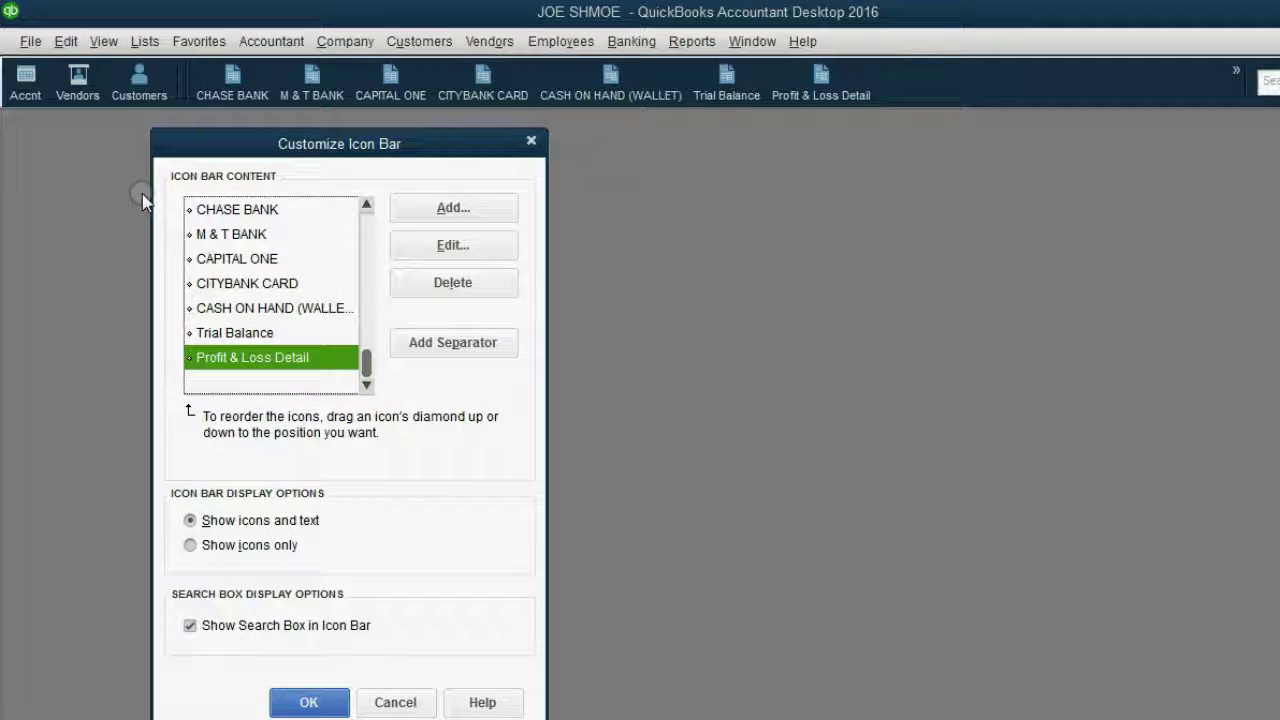
# - Add two separators after the CASH ON HAND (WALLET) shortcut in the icon bar content
pyautogui.click(252, 309)
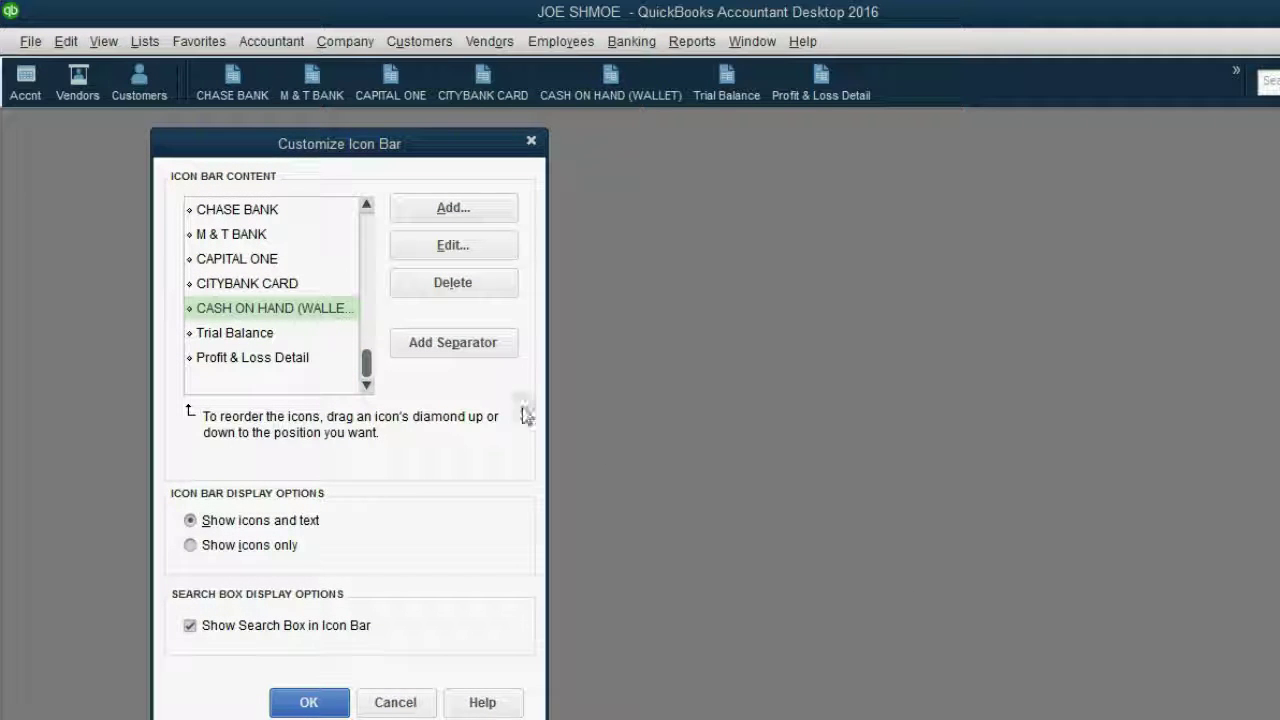
pyautogui.click(240, 314)
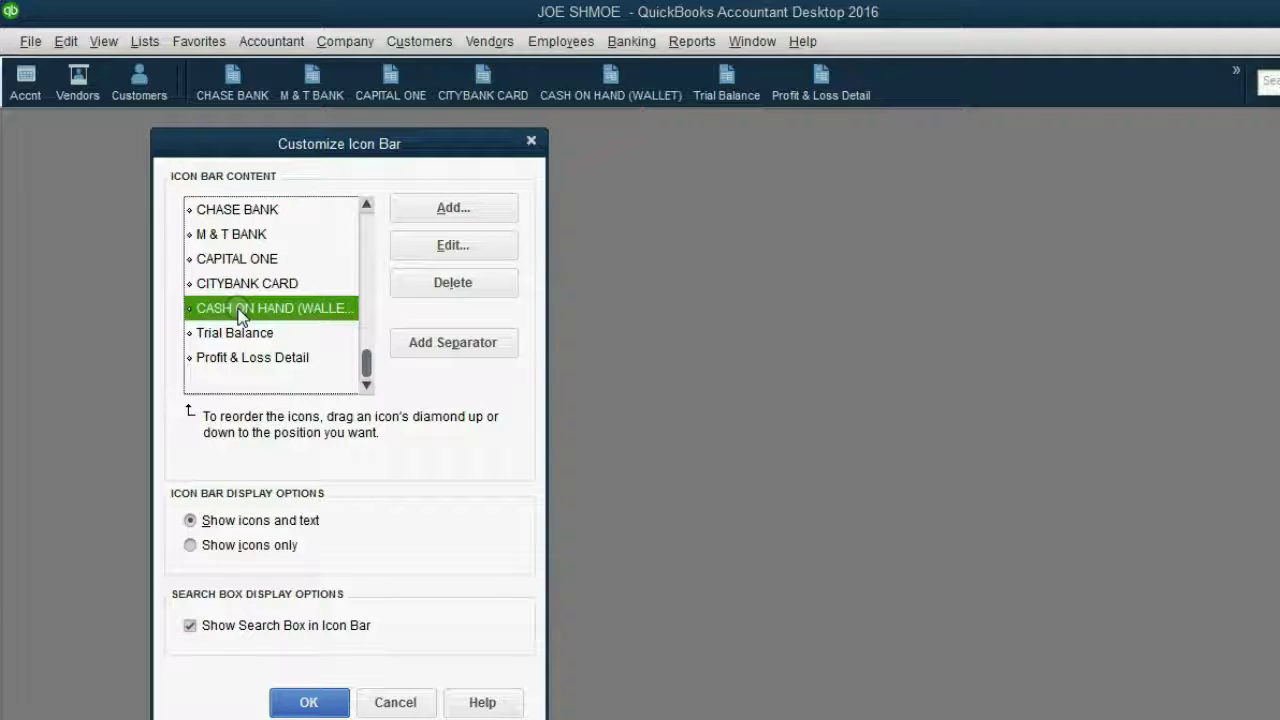
pyautogui.click(425, 345)
pyautogui.click(427, 348)
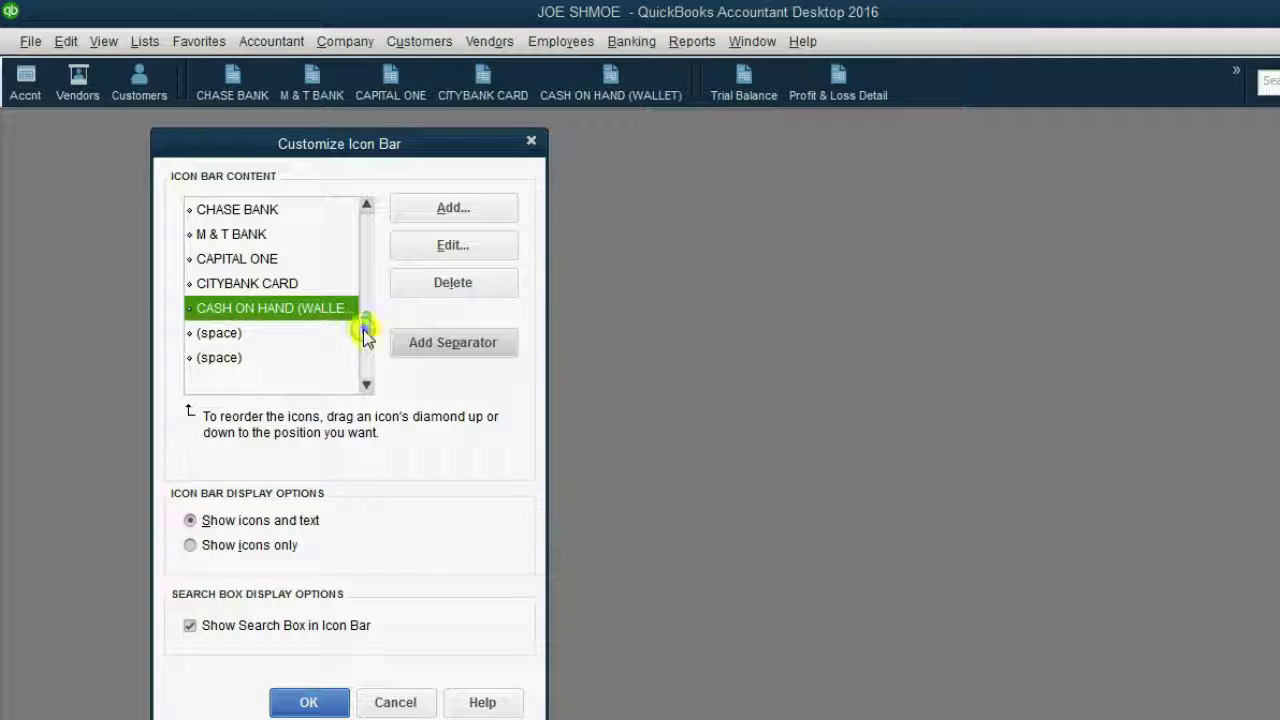
# - Add separators after the Profit & Loss Detail shortcut and save the icon bar customization
pyautogui.moveTo(364, 331); pyautogui.dragTo(362, 388)
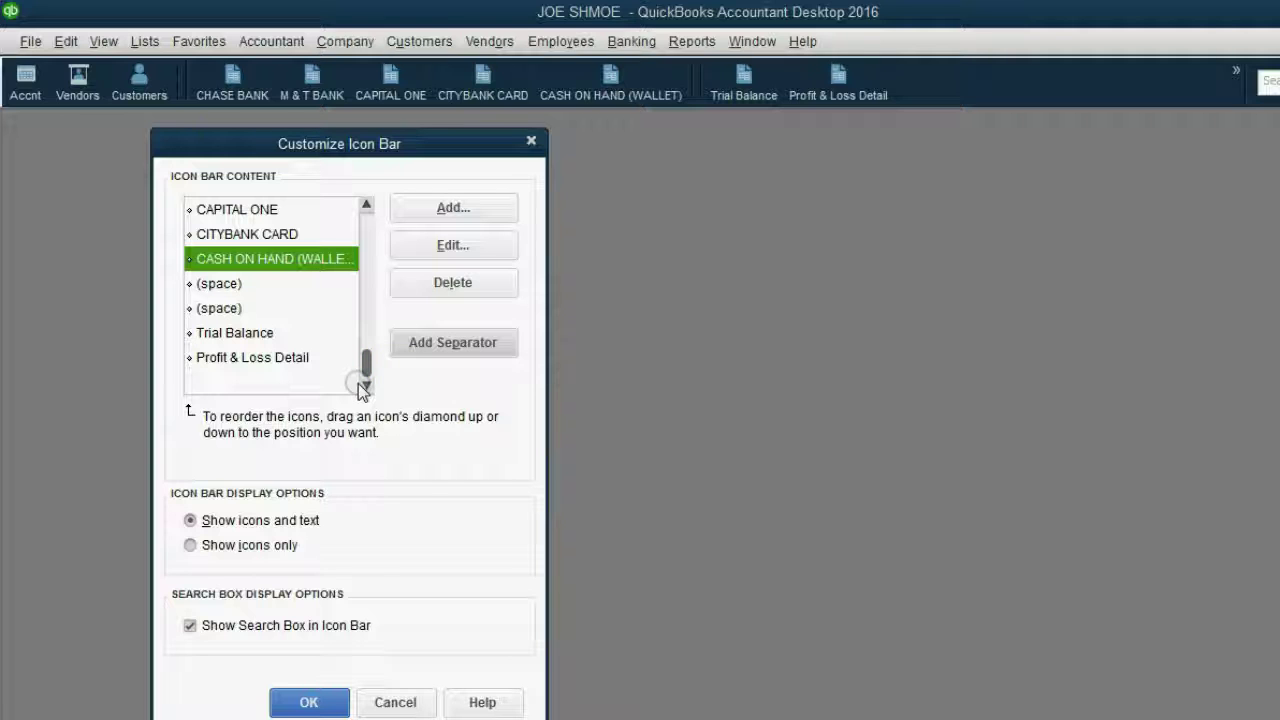
pyautogui.click(278, 366)
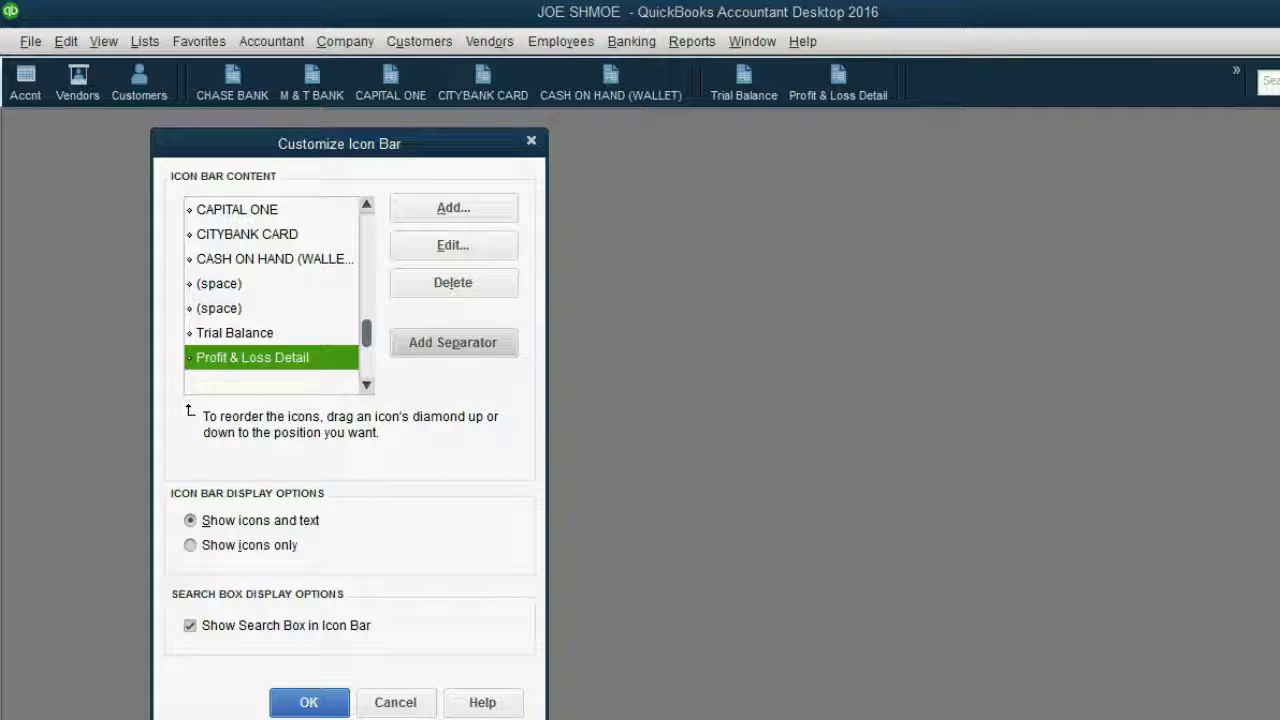
pyautogui.click(309, 706)
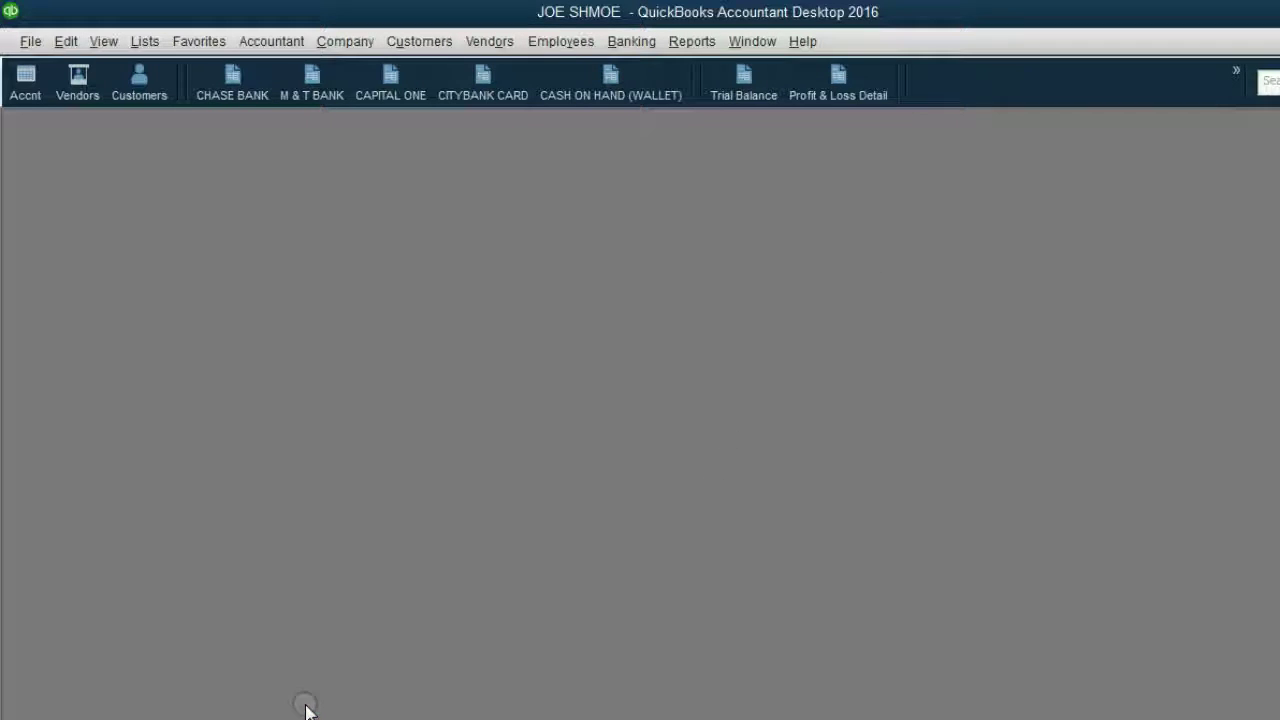